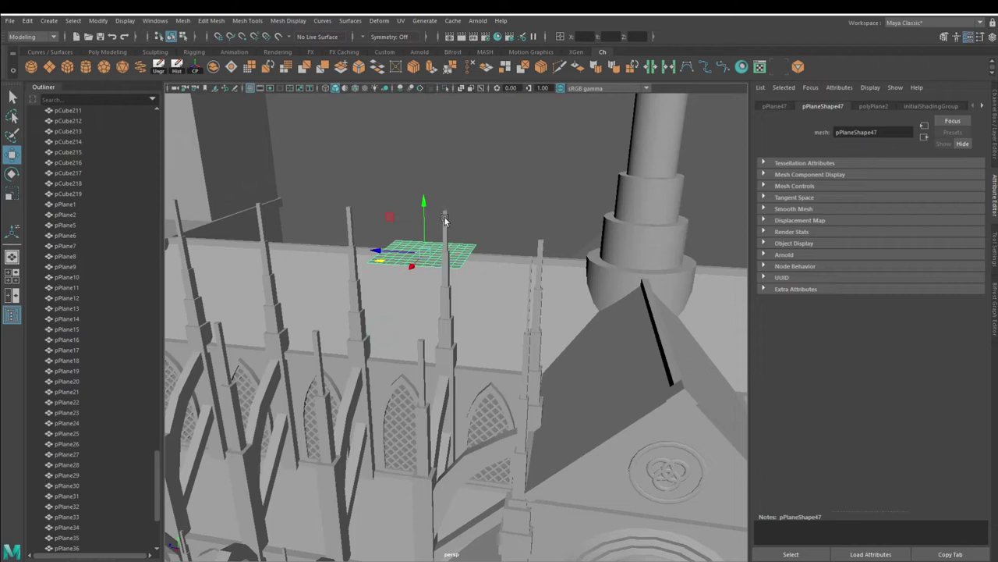
- Tilt the small grid plane to match the nave's roof pitch
{"action": "left_click", "coordinate": [13, 174]}
{"action": "left_click_drag", "start_coordinate": [415, 207], "coordinate": [376, 235]}
{"action": "right_click_drag", "start_coordinate": [377, 235], "coordinate": [574, 238], "text": "alt"}
{"action": "mouse_move", "coordinate": [574, 238]}
{"action": "left_mouse_down", "text": "alt"}
{"action": "mouse_move", "coordinate": [584, 260]}
{"action": "mouse_move", "coordinate": [471, 205]}
{"action": "mouse_move", "coordinate": [495, 206]}
{"action": "mouse_move", "coordinate": [412, 182]}
{"action": "mouse_move", "coordinate": [408, 216]}
{"action": "mouse_move", "coordinate": [429, 211]}
{"action": "mouse_move", "coordinate": [408, 179]}
{"action": "mouse_move", "coordinate": [339, 263]}
{"action": "mouse_move", "coordinate": [532, 288]}
{"action": "left_mouse_up", "text": "alt"}
- Slide the plane down onto the sloping roof and stretch its width toward 12
{"action": "key", "text": "w"}
{"action": "left_click_drag", "start_coordinate": [403, 345], "coordinate": [385, 341]}
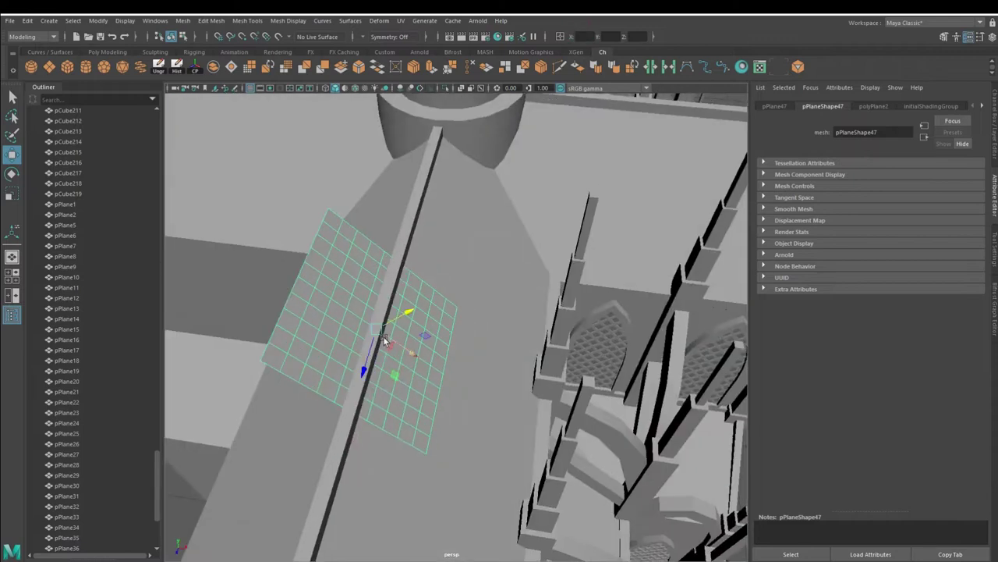
{"action": "mouse_move", "coordinate": [446, 375]}
{"action": "left_mouse_down", "text": "alt"}
{"action": "mouse_move", "coordinate": [401, 287]}
{"action": "mouse_move", "coordinate": [461, 361]}
{"action": "mouse_move", "coordinate": [450, 374]}
{"action": "mouse_move", "coordinate": [469, 409]}
{"action": "mouse_move", "coordinate": [344, 380]}
{"action": "mouse_move", "coordinate": [398, 297]}
{"action": "left_mouse_up", "text": "alt"}
{"action": "left_click_drag", "start_coordinate": [483, 367], "coordinate": [374, 312], "text": "alt"}
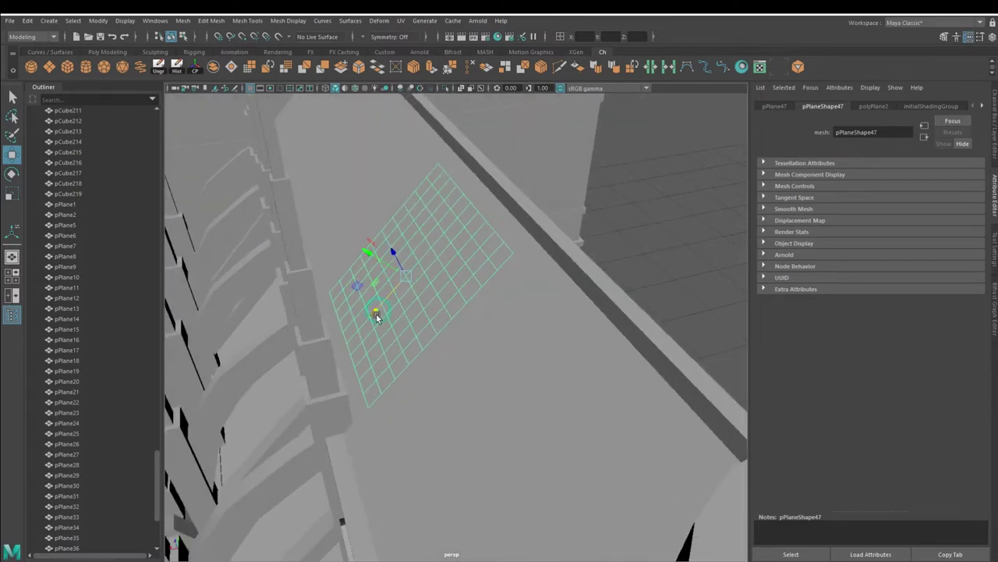
{"action": "left_click", "coordinate": [874, 107]}
{"action": "left_click_drag", "start_coordinate": [878, 178], "coordinate": [879, 183]}
- Set the roof plane's width to 1.4
{"action": "type", "text": "12"}
{"action": "key", "text": "Return"}
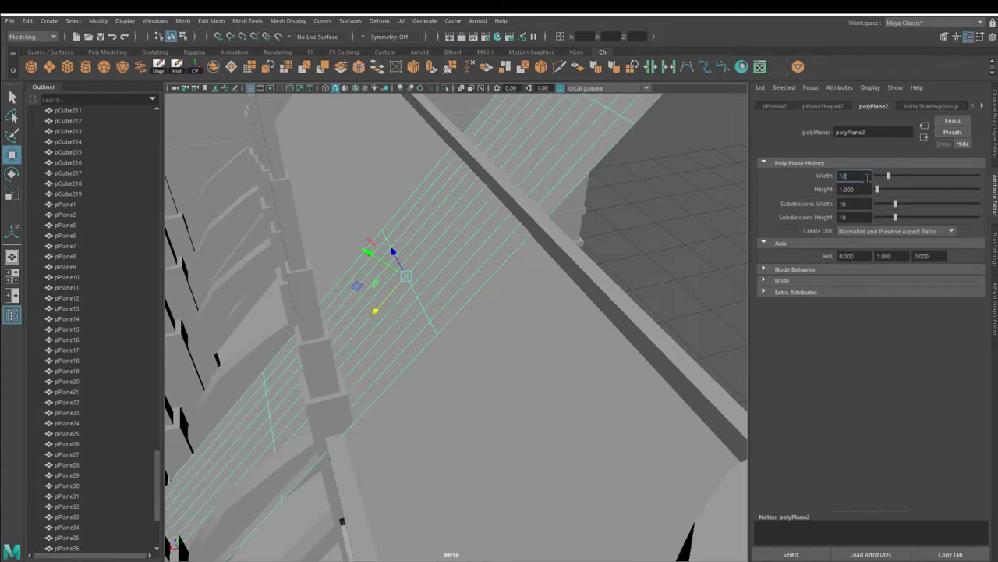
{"action": "key", "text": "BackSpace"}
{"action": "key", "text": "Num_Lock"}
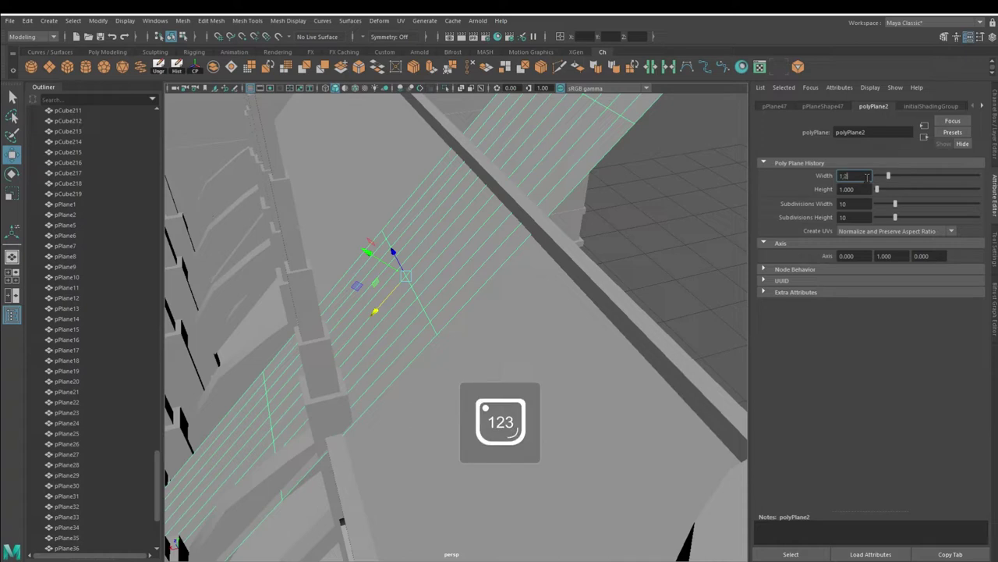
{"action": "key", "text": "Return"}
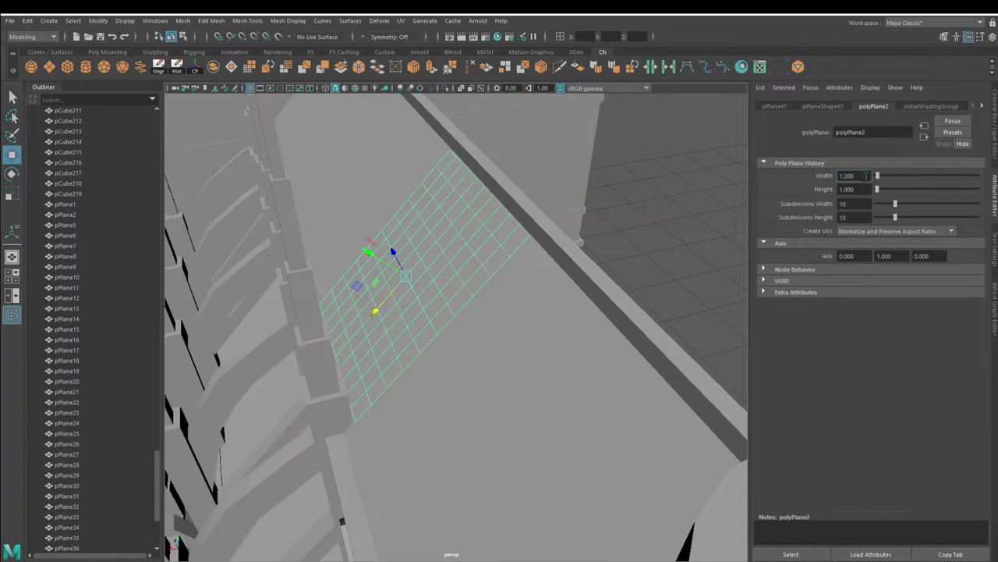
{"action": "type", "text": ".4"}
{"action": "key", "text": "Return"}
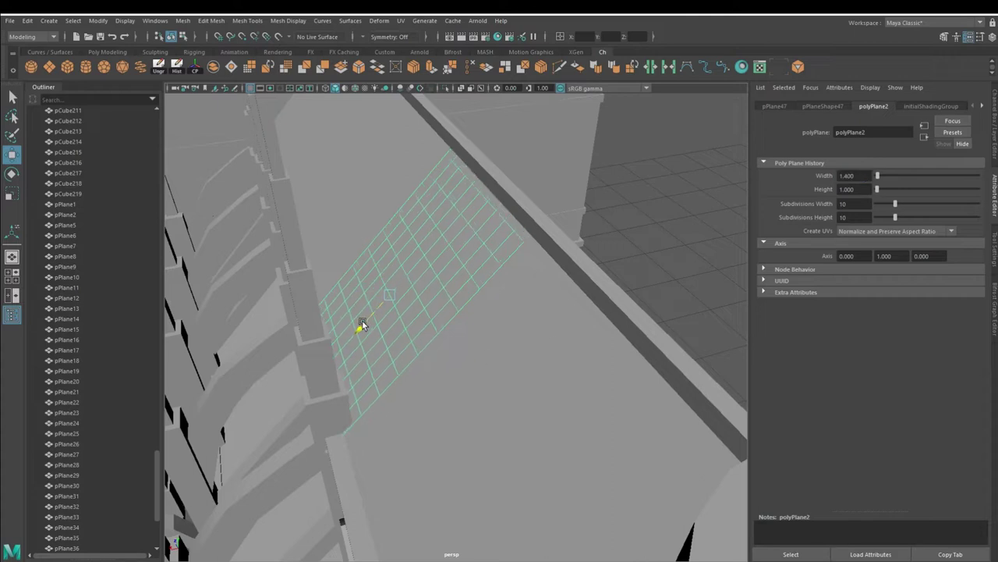
- Give the plane 14 subdivisions across its width
{"action": "mouse_move", "coordinate": [379, 315]}
{"action": "left_mouse_down", "text": "alt"}
{"action": "mouse_move", "coordinate": [447, 357]}
{"action": "mouse_move", "coordinate": [560, 315]}
{"action": "mouse_move", "coordinate": [522, 319]}
{"action": "mouse_move", "coordinate": [408, 263]}
{"action": "mouse_move", "coordinate": [512, 282]}
{"action": "mouse_move", "coordinate": [662, 270]}
{"action": "mouse_move", "coordinate": [452, 288]}
{"action": "mouse_move", "coordinate": [593, 265]}
{"action": "left_mouse_up", "text": "alt"}
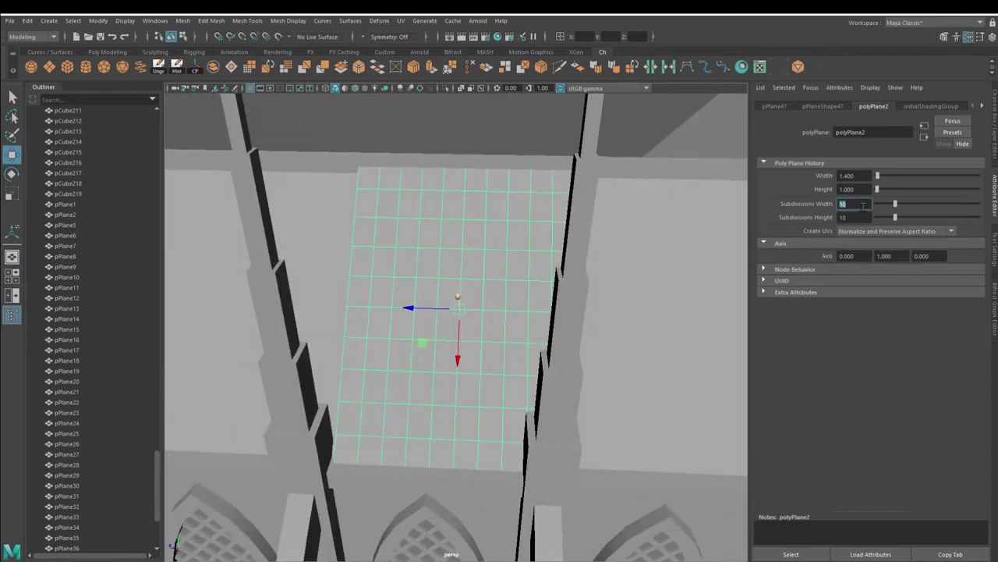
{"action": "type", "text": "14"}
{"action": "key", "text": "Return"}
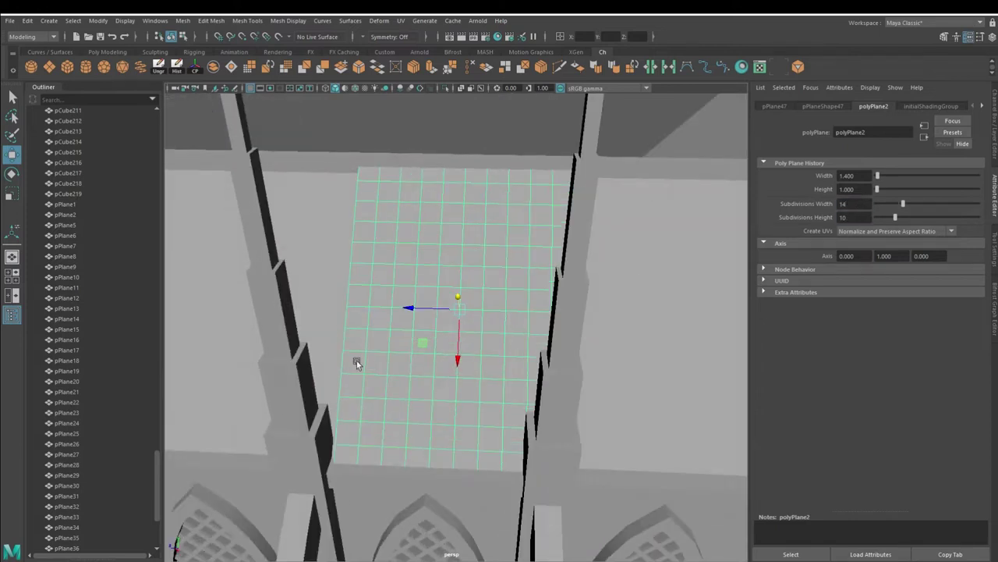
- Set the plane height to 5.7 with 57 height subdivisions to span the roof
{"action": "left_click_drag", "start_coordinate": [495, 347], "coordinate": [534, 369], "text": "alt"}
{"action": "left_click_drag", "start_coordinate": [878, 189], "coordinate": [883, 190]}
{"action": "left_click_drag", "start_coordinate": [444, 370], "coordinate": [412, 395], "text": "alt"}
{"action": "left_click_drag", "start_coordinate": [884, 189], "coordinate": [881, 189]}
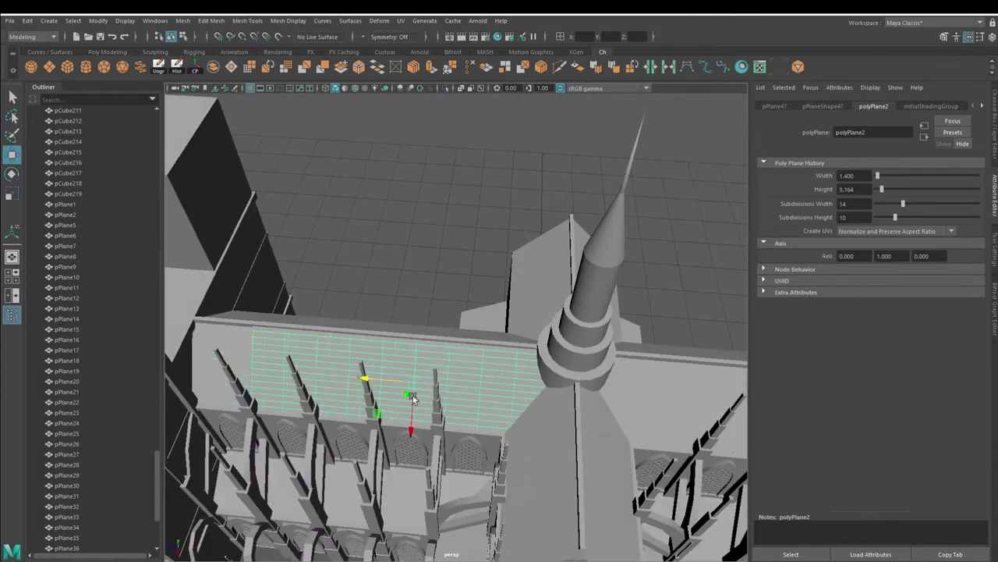
{"action": "left_click_drag", "start_coordinate": [317, 366], "coordinate": [374, 366], "text": "alt"}
{"action": "left_click", "coordinate": [854, 190]}
{"action": "type", "text": "5"}
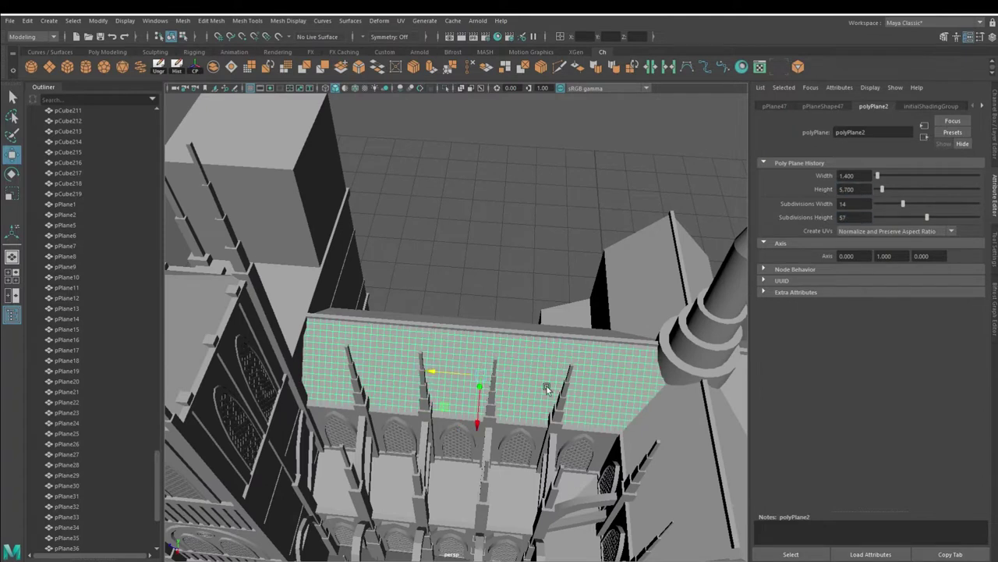
{"action": "left_click_drag", "start_coordinate": [590, 433], "coordinate": [428, 409], "text": "alt"}
{"action": "mouse_move", "coordinate": [428, 409]}
{"action": "right_mouse_down", "text": "alt"}
{"action": "mouse_move", "coordinate": [591, 422]}
{"action": "mouse_move", "coordinate": [574, 443]}
{"action": "right_mouse_up", "text": "alt"}
{"action": "left_click_drag", "start_coordinate": [574, 443], "coordinate": [451, 113], "text": "alt"}
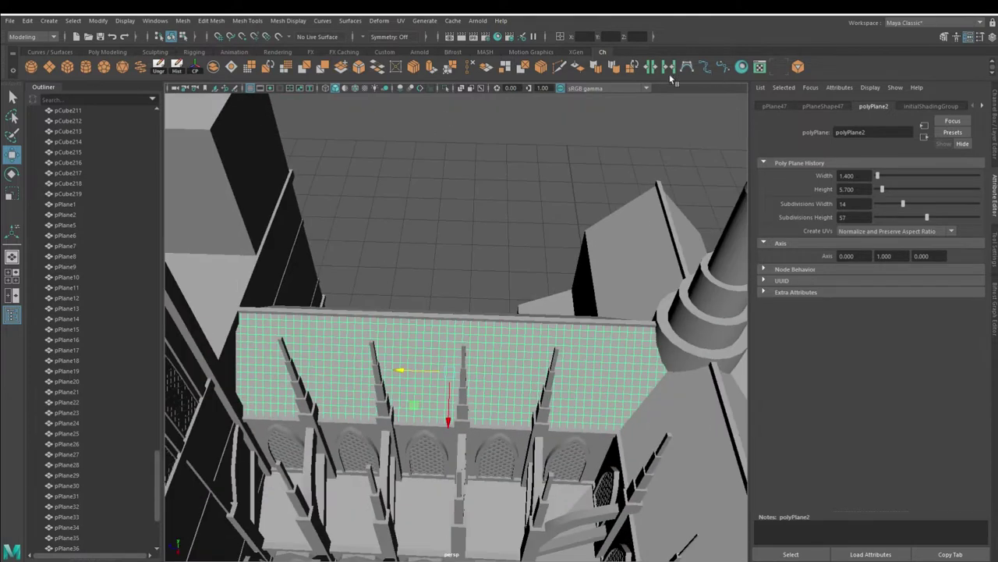
- Set the roof plane's polyChamfer2 width to 0.5 and delete its construction history
{"action": "left_click", "coordinate": [802, 67]}
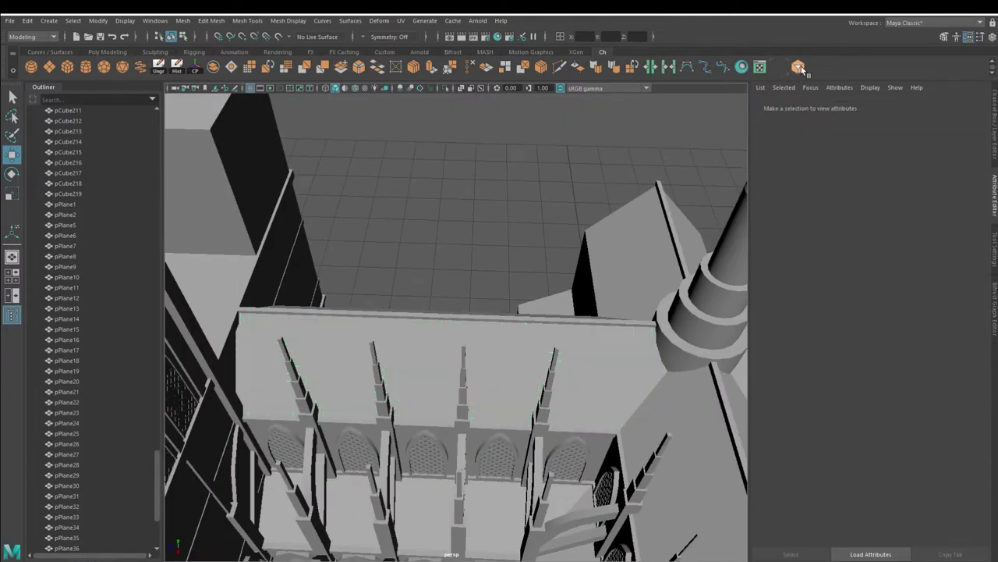
{"action": "left_click", "coordinate": [640, 354]}
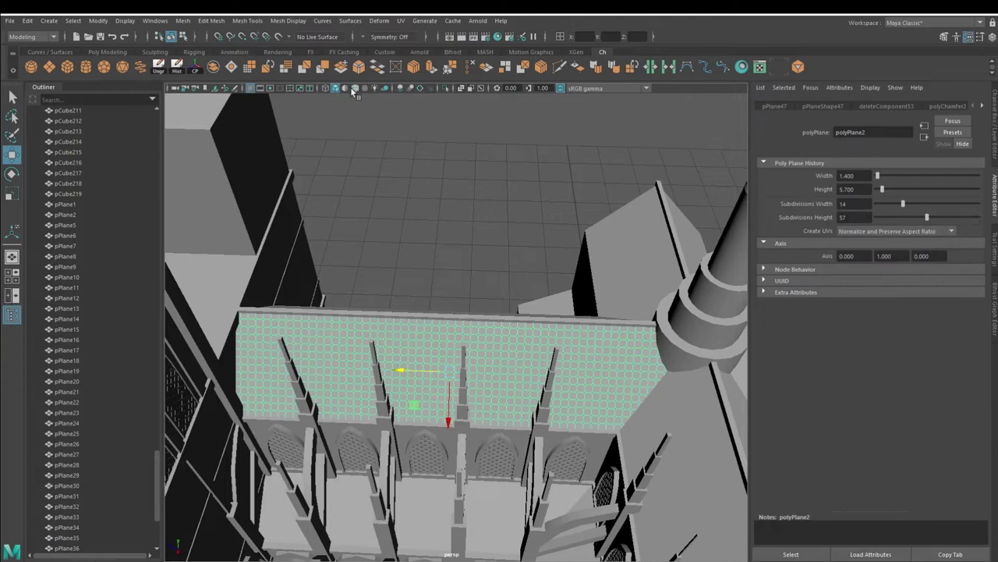
{"action": "key", "text": "f"}
{"action": "left_click", "coordinate": [946, 107]}
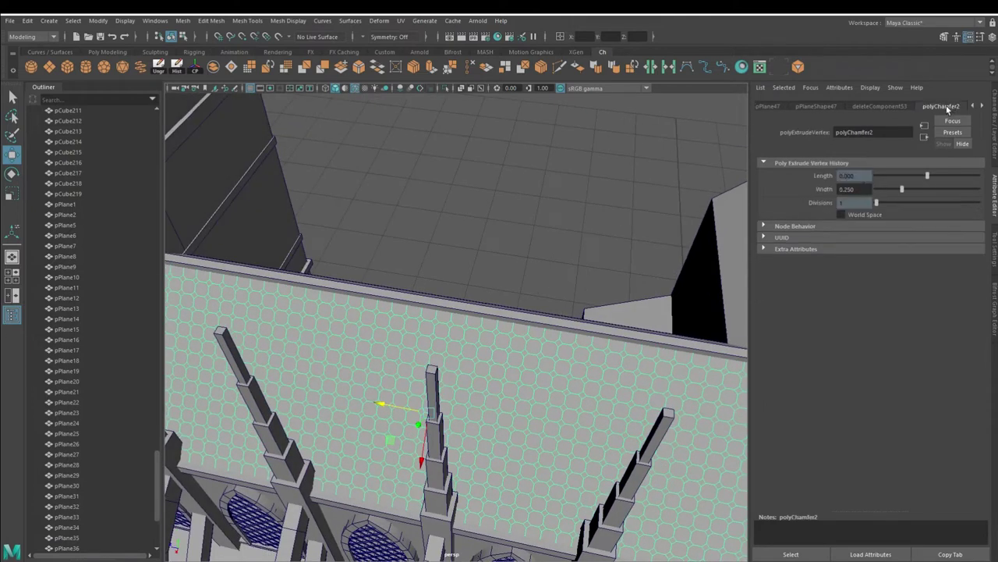
{"action": "type", "text": "0.5"}
{"action": "key", "text": "Return"}
{"action": "left_click", "coordinate": [178, 67]}
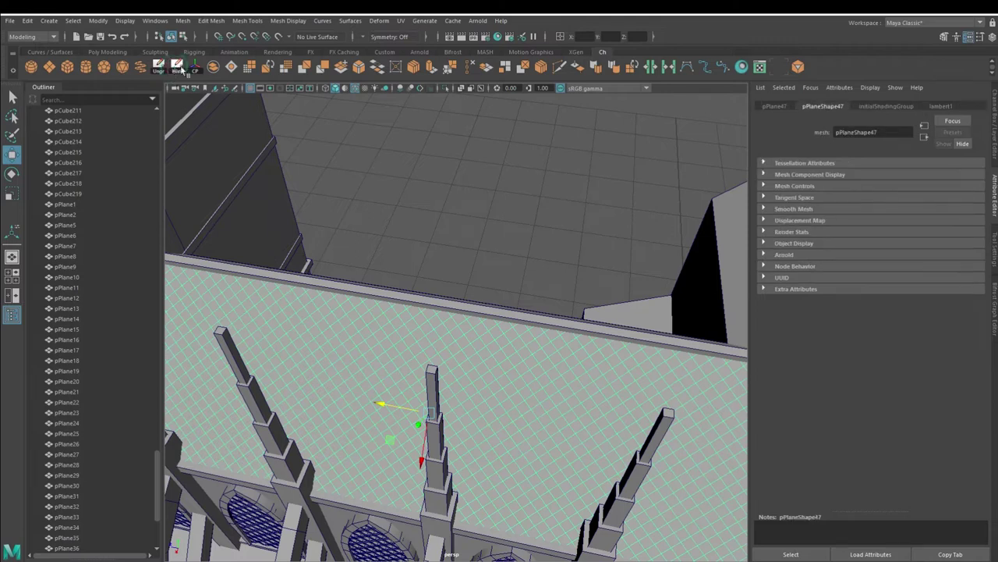
{"action": "left_click_drag", "start_coordinate": [330, 357], "coordinate": [421, 388], "text": "alt"}
- Extrude the roof plane's faces and shrink them to local scale 0.268 as pyramid tiles
{"action": "left_click", "coordinate": [432, 68]}
{"action": "mouse_move", "coordinate": [376, 260]}
{"action": "left_mouse_down", "text": "alt"}
{"action": "mouse_move", "coordinate": [305, 161]}
{"action": "mouse_move", "coordinate": [312, 195]}
{"action": "mouse_move", "coordinate": [230, 285]}
{"action": "mouse_move", "coordinate": [261, 295]}
{"action": "mouse_move", "coordinate": [268, 316]}
{"action": "mouse_move", "coordinate": [434, 362]}
{"action": "mouse_move", "coordinate": [357, 344]}
{"action": "mouse_move", "coordinate": [471, 352]}
{"action": "mouse_move", "coordinate": [430, 335]}
{"action": "mouse_move", "coordinate": [449, 337]}
{"action": "mouse_move", "coordinate": [321, 207]}
{"action": "mouse_move", "coordinate": [310, 219]}
{"action": "mouse_move", "coordinate": [305, 212]}
{"action": "mouse_move", "coordinate": [434, 375]}
{"action": "mouse_move", "coordinate": [575, 393]}
{"action": "mouse_move", "coordinate": [204, 89]}
{"action": "left_mouse_up", "text": "alt"}
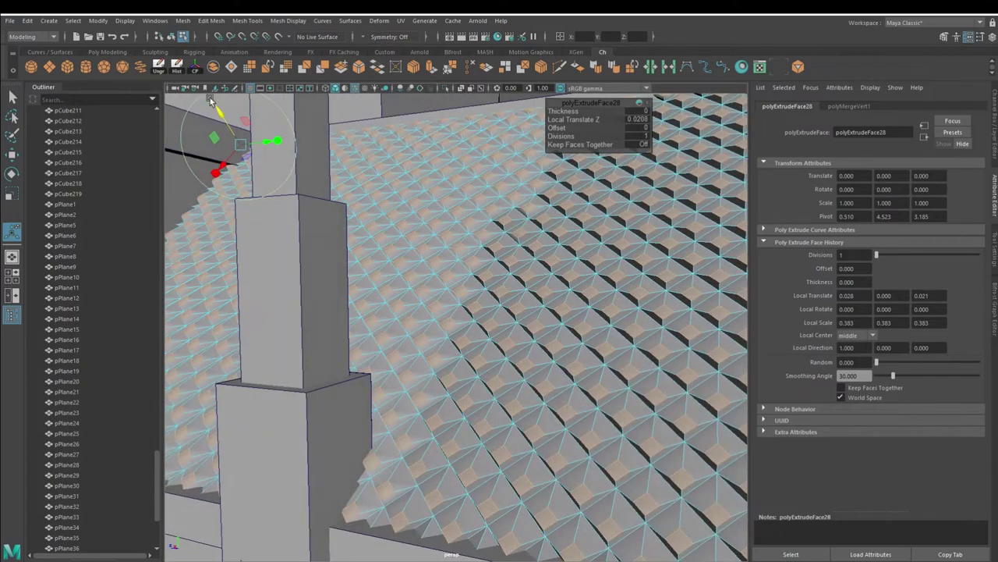
{"action": "mouse_move", "coordinate": [240, 145]}
{"action": "left_mouse_down"}
{"action": "mouse_move", "coordinate": [276, 151]}
{"action": "mouse_move", "coordinate": [231, 161]}
{"action": "mouse_move", "coordinate": [441, 198]}
{"action": "mouse_move", "coordinate": [445, 388]}
{"action": "mouse_move", "coordinate": [184, 234]}
{"action": "mouse_move", "coordinate": [508, 286]}
{"action": "mouse_move", "coordinate": [575, 400]}
{"action": "mouse_move", "coordinate": [470, 261]}
{"action": "left_mouse_up"}
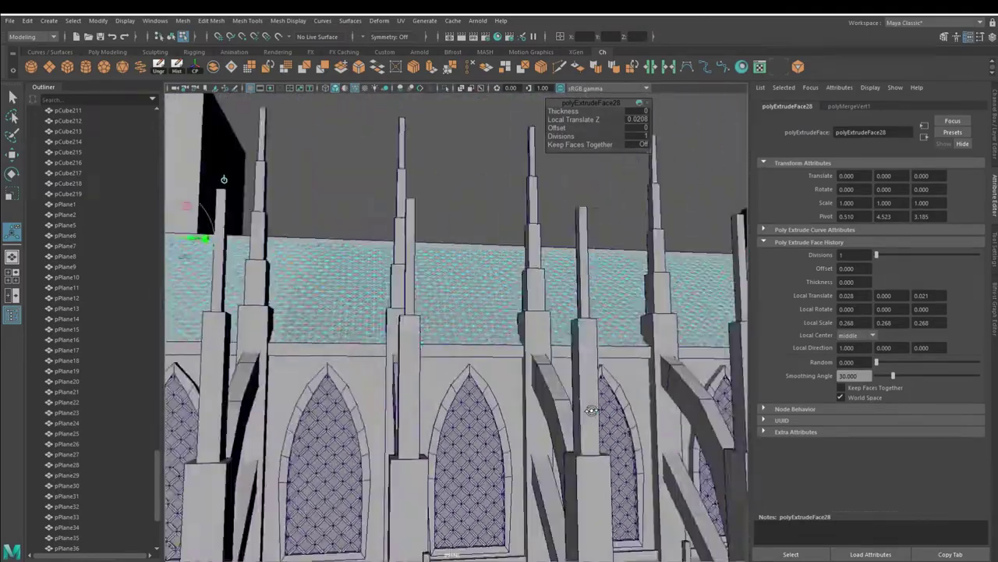
{"action": "right_click_drag", "start_coordinate": [470, 261], "coordinate": [517, 244]}
{"action": "left_click", "coordinate": [453, 265]}
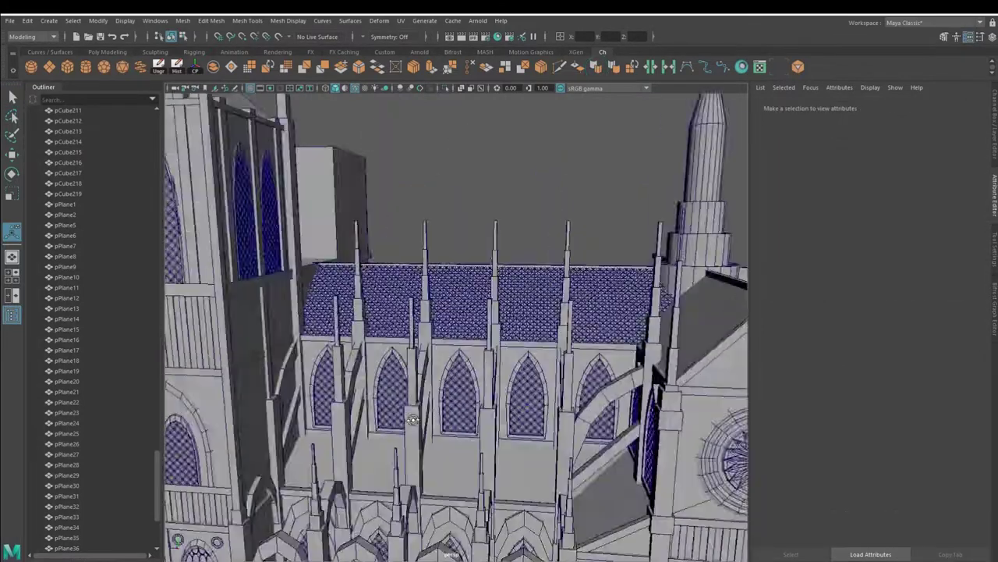
{"action": "mouse_move", "coordinate": [637, 323]}
{"action": "left_mouse_down", "text": "alt"}
{"action": "mouse_move", "coordinate": [629, 436]}
{"action": "mouse_move", "coordinate": [514, 357]}
{"action": "left_mouse_up", "text": "alt"}
- Select another tiled roof plane near the spire tower
{"action": "left_click", "coordinate": [514, 356]}
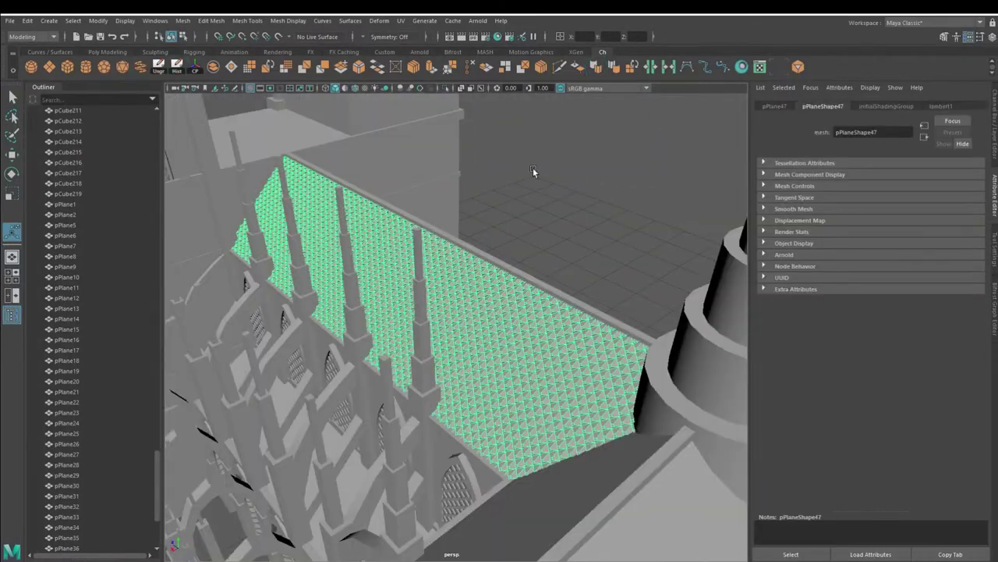
{"action": "left_click_drag", "start_coordinate": [535, 172], "coordinate": [509, 405], "text": "alt"}
{"action": "left_click", "coordinate": [670, 394]}
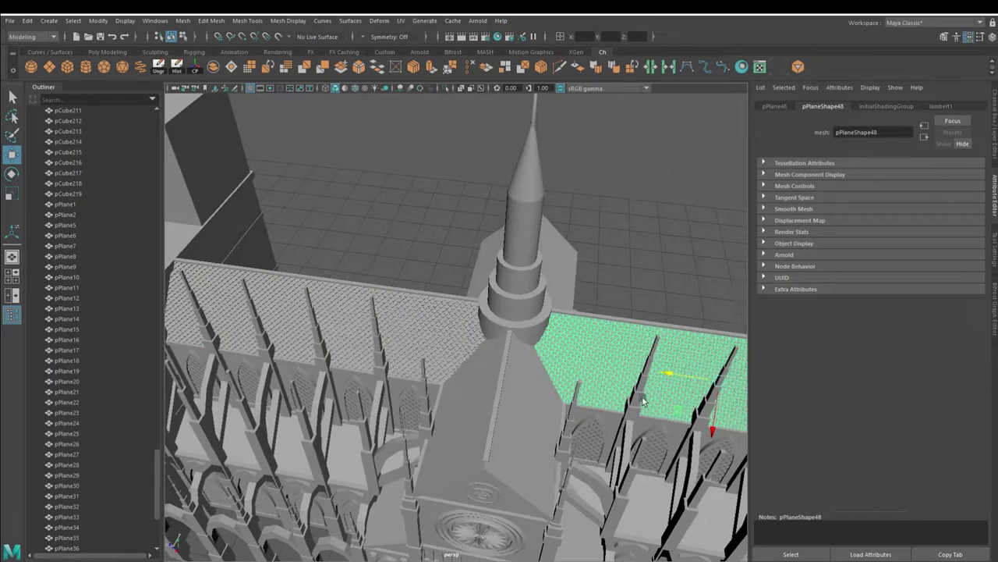
{"action": "left_click_drag", "start_coordinate": [664, 374], "coordinate": [511, 380], "text": "alt"}
{"action": "right_click_drag", "start_coordinate": [529, 278], "coordinate": [526, 306]}
{"action": "left_click", "coordinate": [526, 305]}
{"action": "mouse_move", "coordinate": [530, 312]}
{"action": "left_mouse_down", "text": "alt"}
{"action": "mouse_move", "coordinate": [585, 412]}
{"action": "mouse_move", "coordinate": [546, 312]}
{"action": "mouse_move", "coordinate": [582, 368]}
{"action": "mouse_move", "coordinate": [499, 437]}
{"action": "left_mouse_up", "text": "alt"}
{"action": "left_click", "coordinate": [579, 379]}
{"action": "left_click", "coordinate": [546, 374]}
{"action": "left_click_drag", "start_coordinate": [546, 374], "coordinate": [593, 367], "text": "alt"}
{"action": "left_click_drag", "start_coordinate": [546, 312], "coordinate": [468, 258], "text": "alt"}
- Group the tile plane, turn it 90 degrees and move it onto the roof slope
{"action": "key", "text": "ctrl+g"}
{"action": "key", "text": "e"}
{"action": "mouse_move", "coordinate": [437, 226]}
{"action": "left_mouse_down"}
{"action": "mouse_move", "coordinate": [449, 246]}
{"action": "mouse_move", "coordinate": [601, 256]}
{"action": "mouse_move", "coordinate": [613, 312]}
{"action": "mouse_move", "coordinate": [458, 350]}
{"action": "mouse_move", "coordinate": [301, 352]}
{"action": "mouse_move", "coordinate": [218, 324]}
{"action": "mouse_move", "coordinate": [257, 300]}
{"action": "mouse_move", "coordinate": [260, 309]}
{"action": "mouse_move", "coordinate": [384, 215]}
{"action": "mouse_move", "coordinate": [421, 283]}
{"action": "left_mouse_up"}
{"action": "key", "text": "w"}
{"action": "mouse_move", "coordinate": [422, 283]}
{"action": "left_mouse_down", "text": "alt"}
{"action": "mouse_move", "coordinate": [455, 338]}
{"action": "mouse_move", "coordinate": [422, 333]}
{"action": "mouse_move", "coordinate": [391, 299]}
{"action": "mouse_move", "coordinate": [635, 327]}
{"action": "mouse_move", "coordinate": [245, 200]}
{"action": "left_mouse_up", "text": "alt"}
- Select the roof plane group over the side aisle
{"action": "left_click", "coordinate": [245, 201]}
{"action": "mouse_move", "coordinate": [239, 139]}
{"action": "left_mouse_down"}
{"action": "mouse_move", "coordinate": [597, 530]}
{"action": "mouse_move", "coordinate": [583, 484]}
{"action": "mouse_move", "coordinate": [485, 316]}
{"action": "mouse_move", "coordinate": [435, 294]}
{"action": "left_mouse_up"}
{"action": "left_click", "coordinate": [484, 316]}
{"action": "left_click", "coordinate": [506, 500]}
{"action": "left_click", "coordinate": [503, 464]}
{"action": "mouse_move", "coordinate": [503, 464]}
{"action": "left_mouse_down", "text": "alt"}
{"action": "mouse_move", "coordinate": [423, 301]}
{"action": "mouse_move", "coordinate": [500, 351]}
{"action": "left_mouse_up", "text": "alt"}
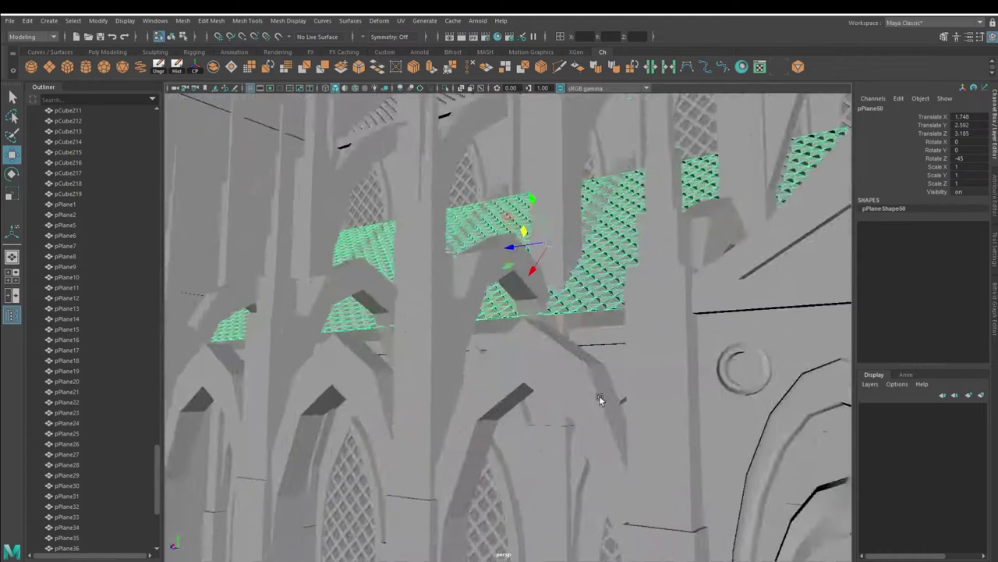
{"action": "mouse_move", "coordinate": [598, 397]}
{"action": "left_mouse_down", "text": "alt"}
{"action": "mouse_move", "coordinate": [505, 234]}
{"action": "mouse_move", "coordinate": [577, 248]}
{"action": "mouse_move", "coordinate": [500, 281]}
{"action": "mouse_move", "coordinate": [480, 304]}
{"action": "mouse_move", "coordinate": [461, 260]}
{"action": "mouse_move", "coordinate": [437, 297]}
{"action": "mouse_move", "coordinate": [453, 372]}
{"action": "left_mouse_up", "text": "alt"}
- Position the tile plane on the aisle roof
{"action": "left_click", "coordinate": [576, 248]}
{"action": "key", "text": "e"}
{"action": "scroll", "coordinate": [523, 303], "scroll_direction": "up", "scroll_amount": 3}
{"action": "key", "text": "w"}
{"action": "mouse_move", "coordinate": [414, 312]}
{"action": "left_mouse_down"}
{"action": "mouse_move", "coordinate": [445, 328]}
{"action": "mouse_move", "coordinate": [482, 379]}
{"action": "mouse_move", "coordinate": [465, 319]}
{"action": "mouse_move", "coordinate": [461, 364]}
{"action": "mouse_move", "coordinate": [457, 303]}
{"action": "left_mouse_up"}
- Tilt the aisle tile plane to a Rotate Z of -27
{"action": "key", "text": "e"}
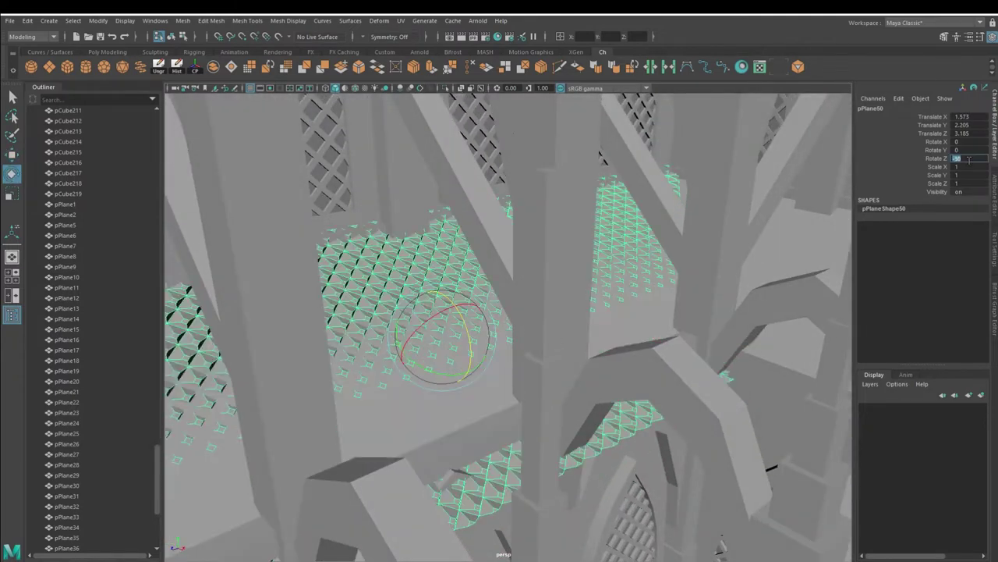
{"action": "left_click", "coordinate": [970, 159]}
{"action": "type", "text": "-5"}
{"action": "key", "text": "Return"}
{"action": "type", "text": "28"}
{"action": "key", "text": "Return"}
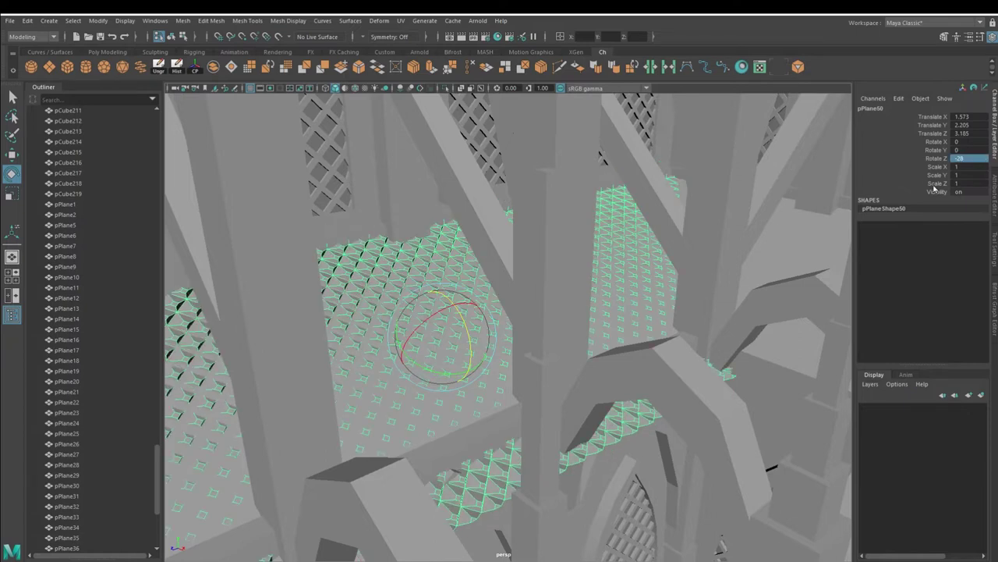
{"action": "type", "text": "27"}
{"action": "key", "text": "Return"}
{"action": "key", "text": "w"}
{"action": "mouse_move", "coordinate": [455, 301]}
{"action": "left_mouse_down", "text": "alt"}
{"action": "mouse_move", "coordinate": [434, 299]}
{"action": "mouse_move", "coordinate": [471, 229]}
{"action": "left_mouse_up", "text": "alt"}
- Select and frame another tiled roof plane, viewing the nave from the side
{"action": "left_click", "coordinate": [182, 38]}
{"action": "left_click_drag", "start_coordinate": [616, 503], "coordinate": [493, 166]}
{"action": "key", "text": "f"}
{"action": "left_click_drag", "start_coordinate": [616, 414], "coordinate": [582, 414]}
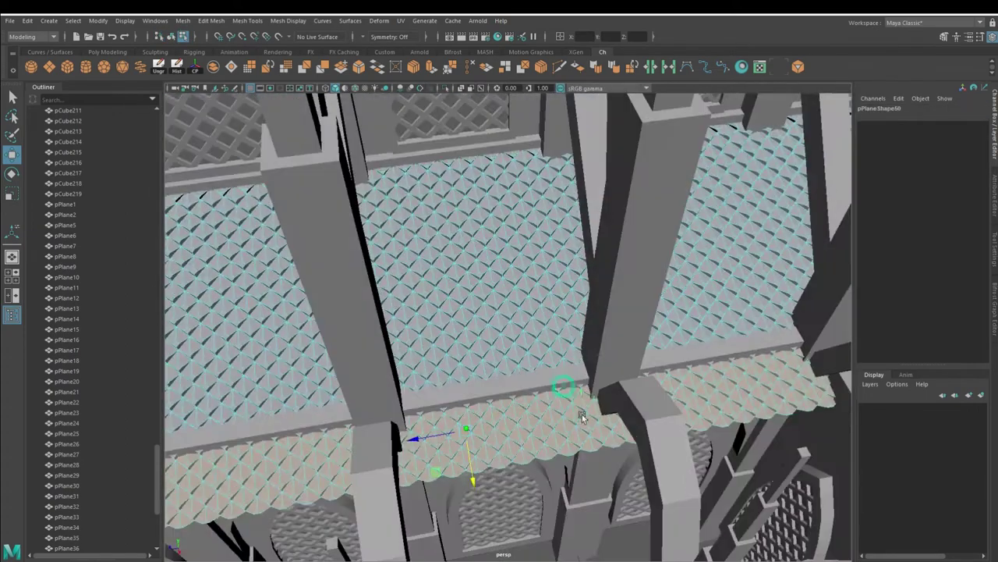
{"action": "scroll", "coordinate": [546, 359], "scroll_direction": "down", "scroll_amount": 5}
{"action": "mouse_move", "coordinate": [516, 314]}
{"action": "left_mouse_down", "text": "alt"}
{"action": "mouse_move", "coordinate": [543, 316]}
{"action": "mouse_move", "coordinate": [481, 198]}
{"action": "left_mouse_up", "text": "alt"}
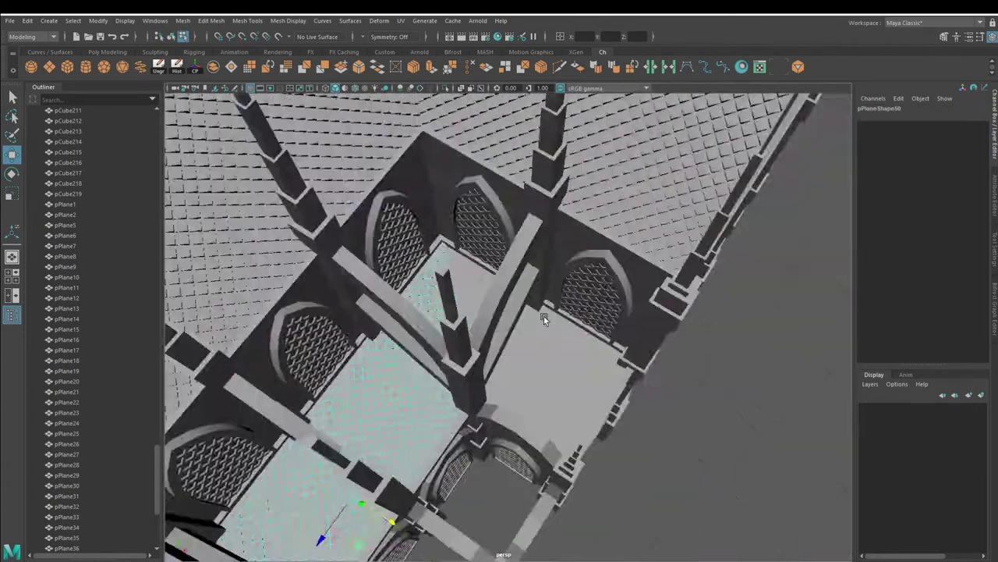
{"action": "mouse_move", "coordinate": [447, 91]}
{"action": "left_mouse_down", "text": "alt"}
{"action": "mouse_move", "coordinate": [542, 272]}
{"action": "mouse_move", "coordinate": [572, 403]}
{"action": "left_mouse_up", "text": "alt"}
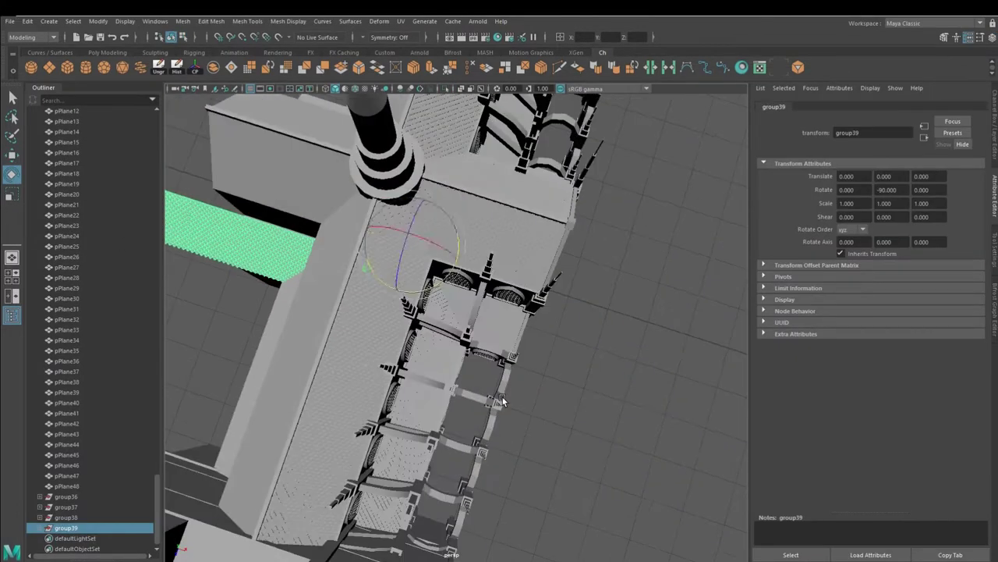
- Move the tiled group onto the nave roof and select the floor plane mesh
{"action": "key", "text": "w"}
{"action": "left_click_drag", "start_coordinate": [365, 232], "coordinate": [642, 353]}
{"action": "right_click", "coordinate": [504, 279]}
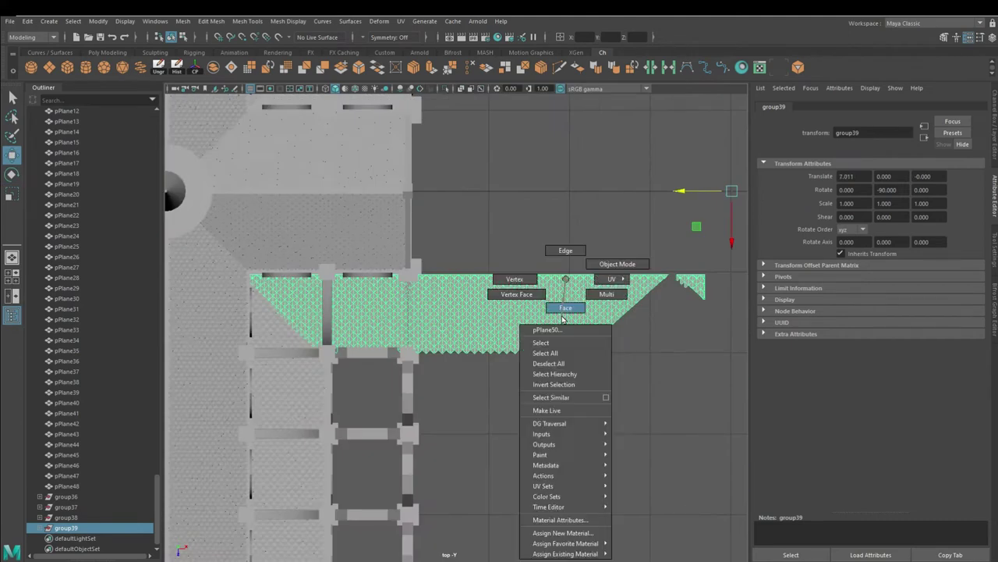
{"action": "left_click", "coordinate": [628, 308]}
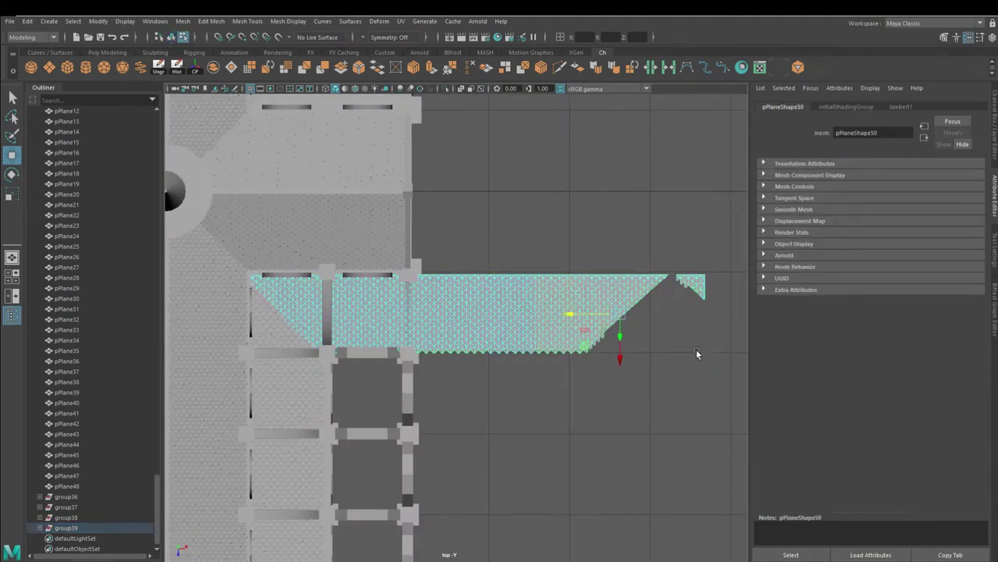
- Zoom into the floor area and select the other floor plane groups
{"action": "left_click_drag", "start_coordinate": [724, 412], "coordinate": [409, 211], "text": "ctrl+alt"}
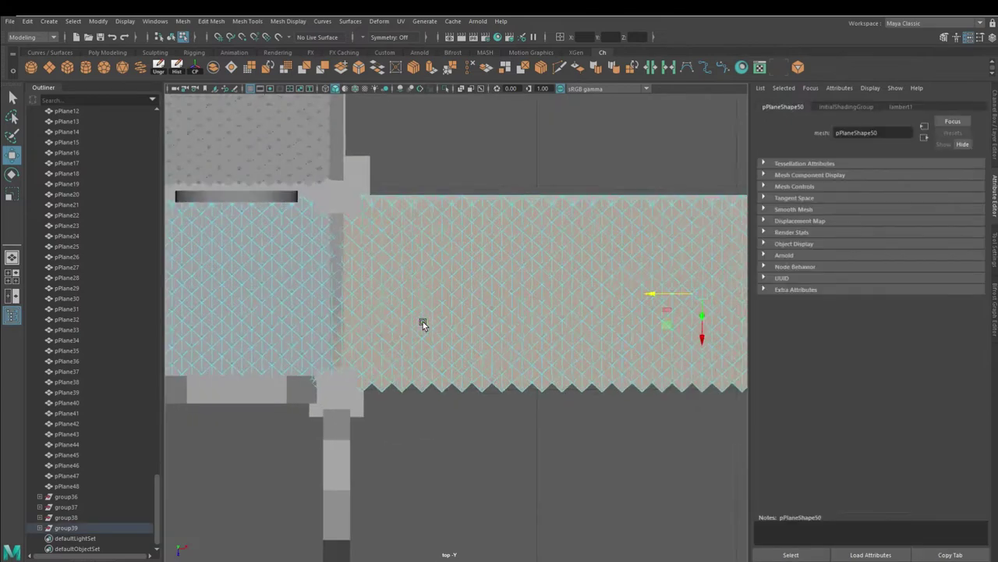
{"action": "scroll", "coordinate": [423, 321], "scroll_direction": "up", "scroll_amount": 3}
{"action": "scroll", "coordinate": [490, 322], "scroll_direction": "up", "scroll_amount": 3}
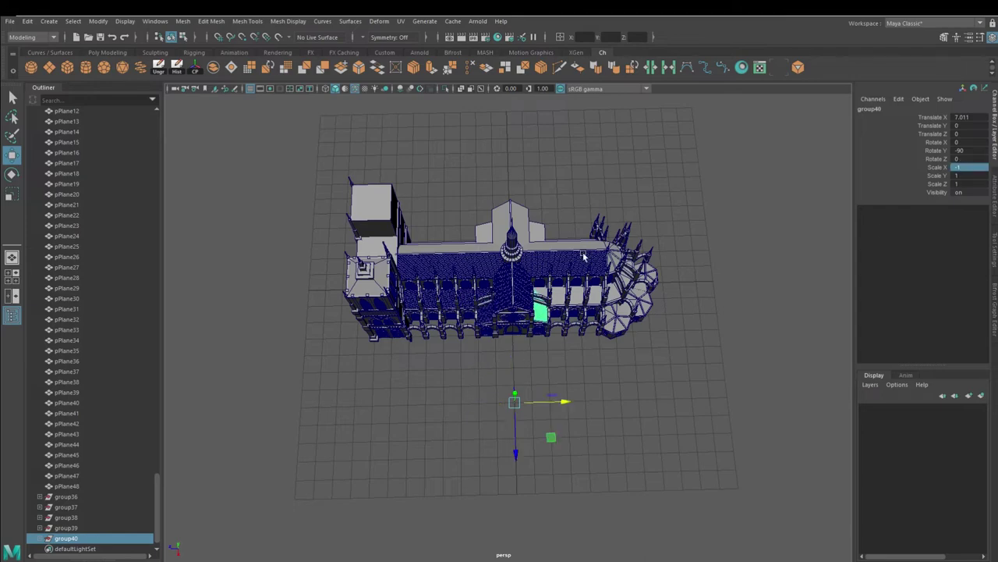
{"action": "scroll", "coordinate": [584, 256], "scroll_direction": "up", "scroll_amount": 5}
{"action": "left_click", "coordinate": [123, 517]}
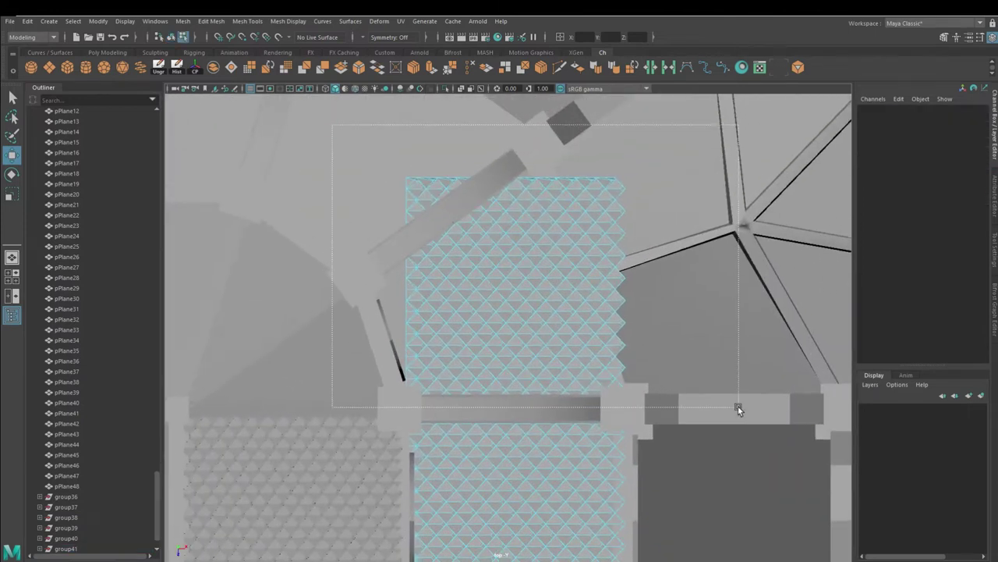
{"action": "left_click_drag", "start_coordinate": [739, 422], "coordinate": [737, 416]}
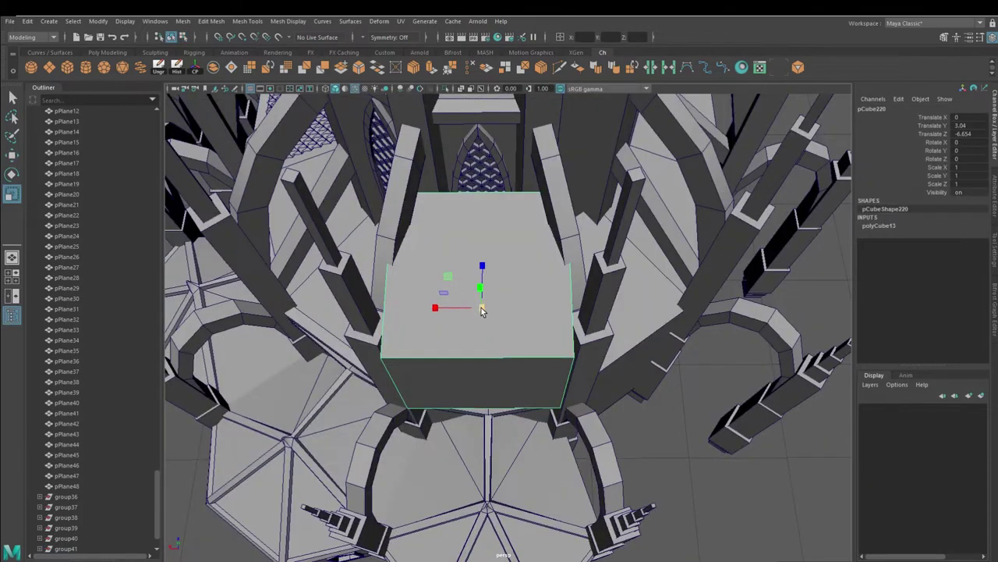
- Shrink the small cube and isolate the pointed cylinder roof with the cube selected
{"action": "left_click_drag", "start_coordinate": [482, 310], "coordinate": [358, 289]}
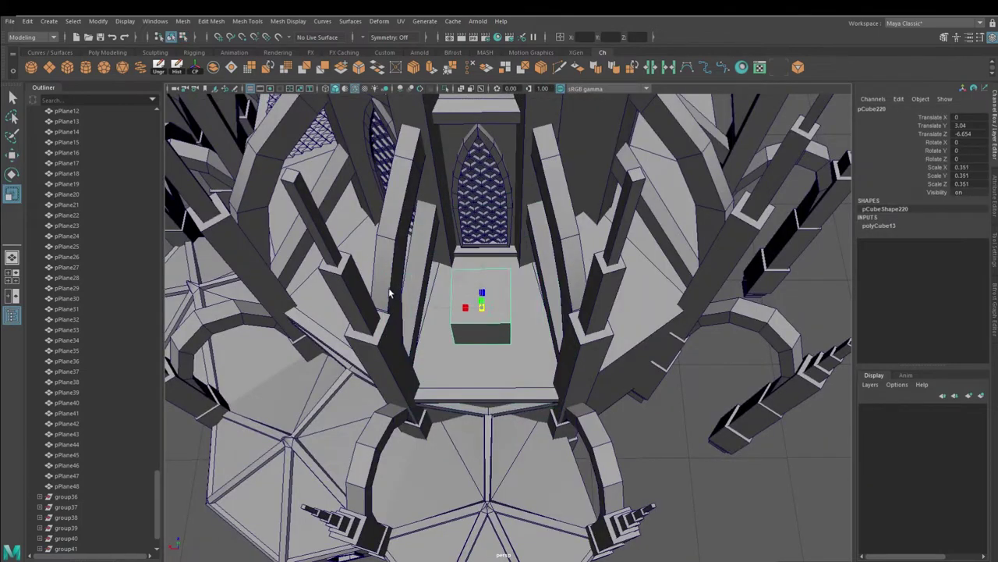
{"action": "scroll", "coordinate": [503, 312], "scroll_direction": "up", "scroll_amount": 2}
{"action": "scroll", "coordinate": [503, 312], "scroll_direction": "up", "scroll_amount": 2}
{"action": "left_click", "coordinate": [492, 353]}
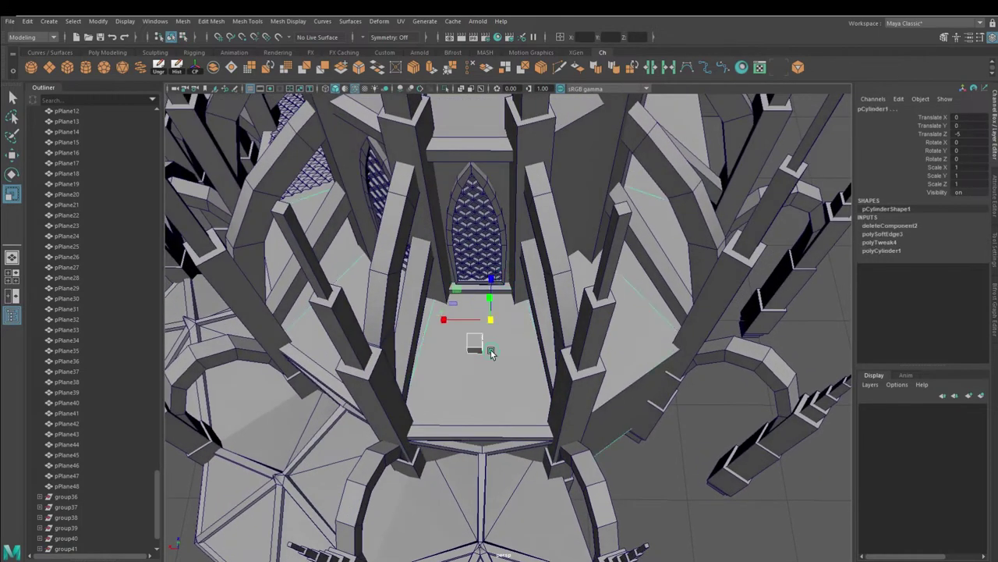
{"action": "left_click", "coordinate": [445, 89]}
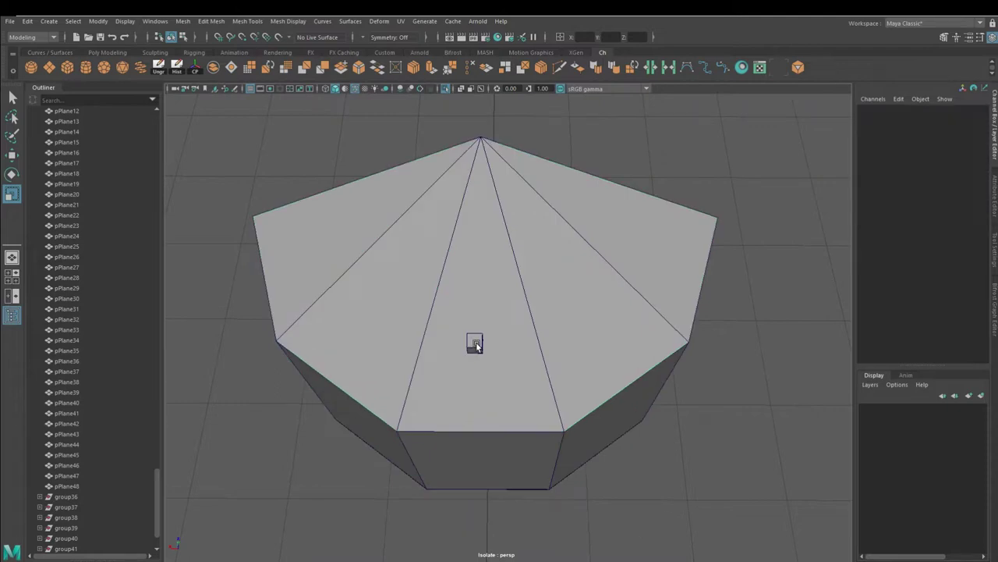
{"action": "left_click", "coordinate": [303, 349]}
- Rotate the cube and stretch it into a long thin bar
{"action": "mouse_move", "coordinate": [373, 148]}
{"action": "left_mouse_down", "text": "alt"}
{"action": "mouse_move", "coordinate": [471, 282]}
{"action": "mouse_move", "coordinate": [401, 285]}
{"action": "left_mouse_up", "text": "alt"}
{"action": "key", "text": "e"}
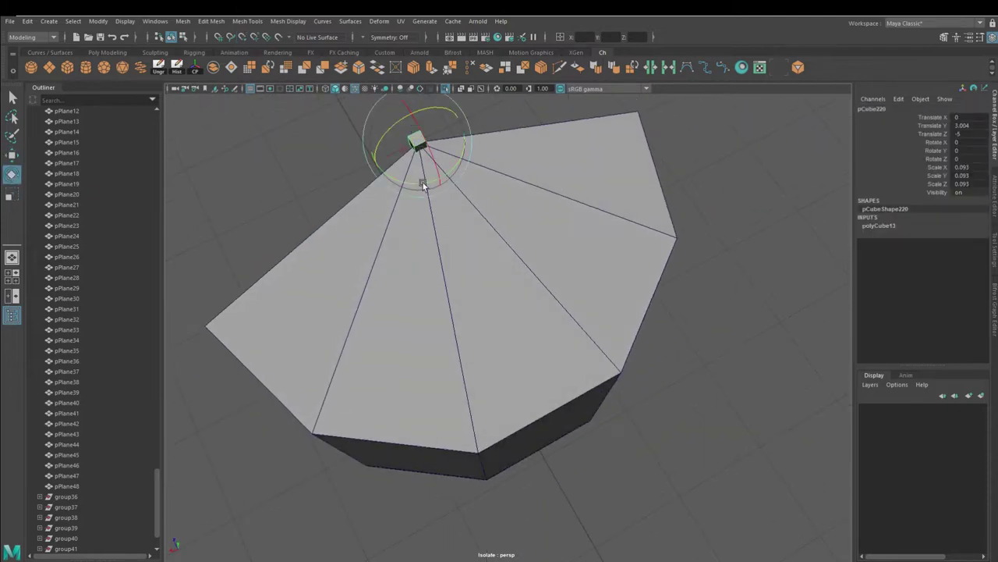
{"action": "mouse_move", "coordinate": [410, 188]}
{"action": "left_mouse_down", "text": "alt"}
{"action": "mouse_move", "coordinate": [410, 215]}
{"action": "mouse_move", "coordinate": [511, 276]}
{"action": "left_mouse_up", "text": "alt"}
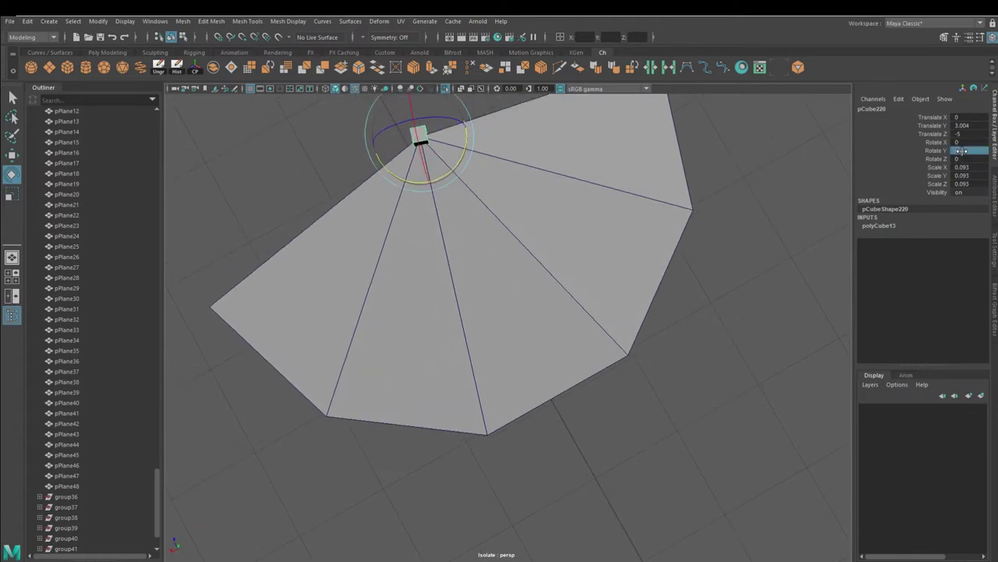
{"action": "left_click_drag", "start_coordinate": [591, 340], "coordinate": [715, 408], "text": "alt"}
{"action": "right_click_drag", "start_coordinate": [330, 269], "coordinate": [377, 394]}
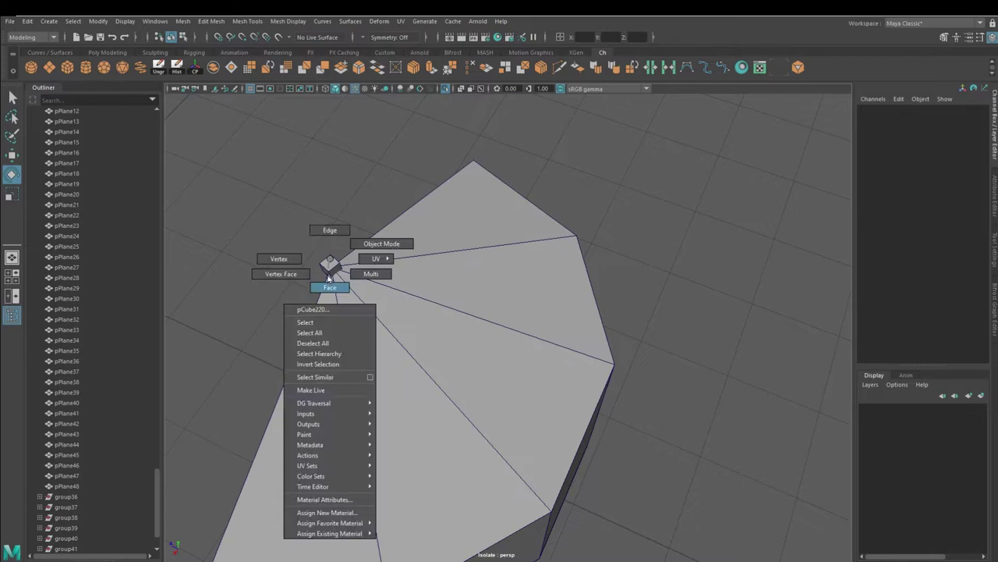
{"action": "left_click_drag", "start_coordinate": [377, 394], "coordinate": [462, 357], "text": "alt"}
{"action": "key", "text": "w"}
{"action": "mouse_move", "coordinate": [282, 273]}
{"action": "left_mouse_down"}
{"action": "mouse_move", "coordinate": [578, 431]}
{"action": "mouse_move", "coordinate": [601, 366]}
{"action": "left_mouse_up"}
{"action": "right_click_drag", "start_coordinate": [448, 279], "coordinate": [583, 212]}
- Lay the bar along the roof's hip ridge from peak to eave
{"action": "mouse_move", "coordinate": [451, 277]}
{"action": "left_mouse_down", "text": "alt"}
{"action": "mouse_move", "coordinate": [635, 327]}
{"action": "mouse_move", "coordinate": [537, 196]}
{"action": "mouse_move", "coordinate": [544, 412]}
{"action": "left_mouse_up", "text": "alt"}
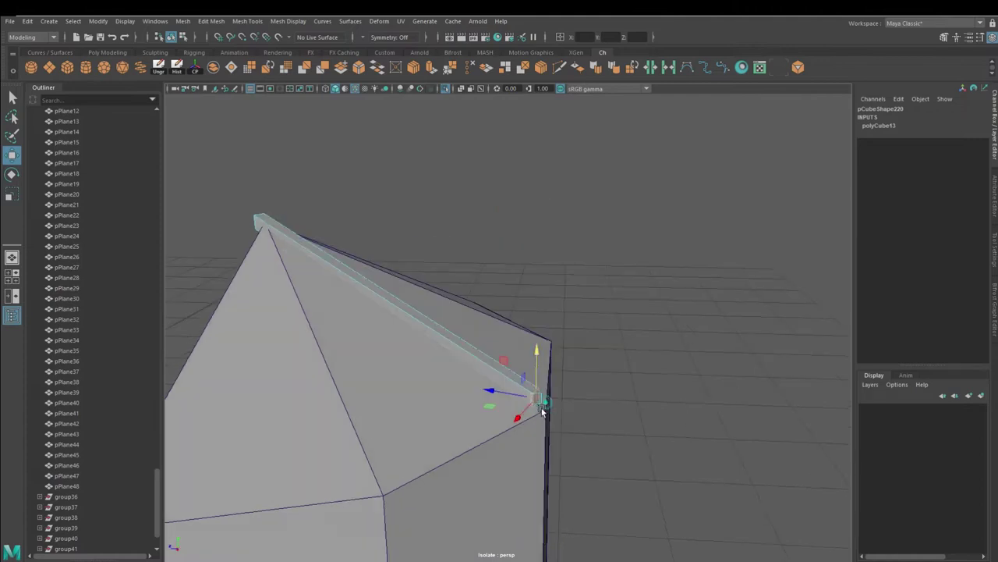
{"action": "left_click_drag", "start_coordinate": [606, 394], "coordinate": [459, 379], "text": "alt"}
{"action": "mouse_move", "coordinate": [606, 395]}
{"action": "left_mouse_down", "text": "alt"}
{"action": "mouse_move", "coordinate": [495, 330]}
{"action": "mouse_move", "coordinate": [515, 343]}
{"action": "left_mouse_up", "text": "alt"}
{"action": "left_click", "coordinate": [494, 330]}
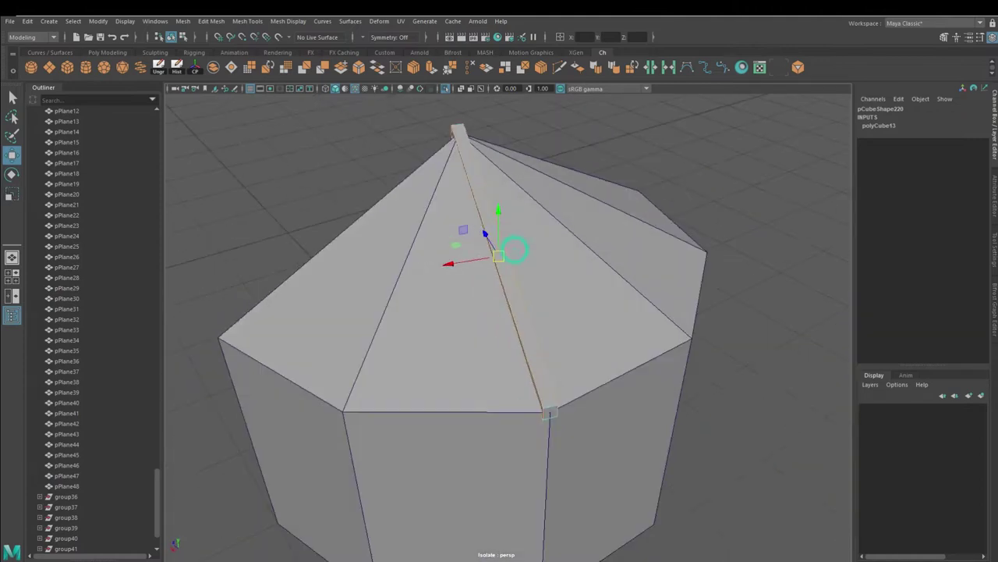
{"action": "mouse_move", "coordinate": [447, 265]}
{"action": "left_mouse_down", "text": "alt"}
{"action": "mouse_move", "coordinate": [512, 274]}
{"action": "mouse_move", "coordinate": [442, 263]}
{"action": "mouse_move", "coordinate": [442, 255]}
{"action": "left_mouse_up", "text": "alt"}
{"action": "key", "text": "w"}
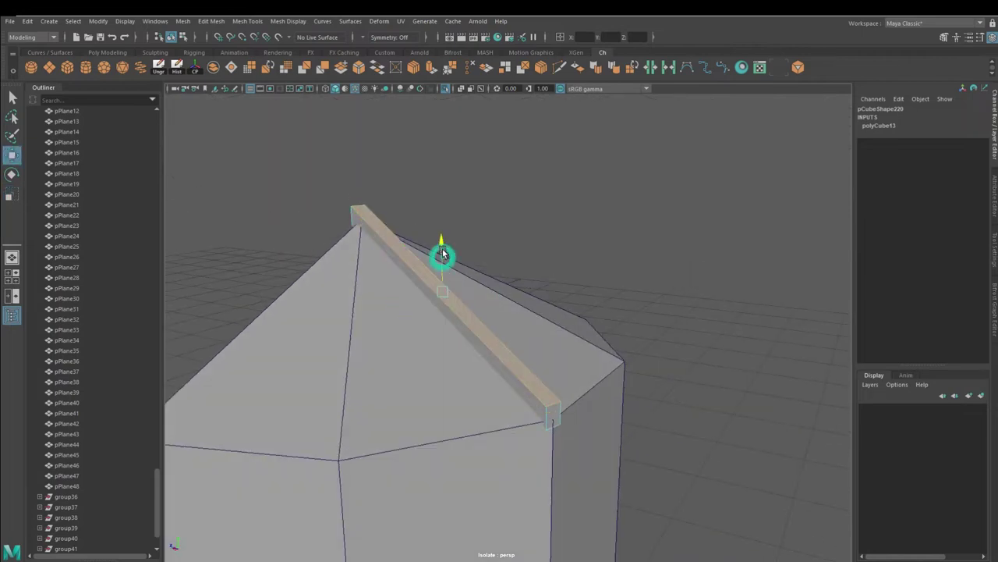
{"action": "left_click", "coordinate": [555, 156]}
- Turn off Isolate Select to show the whole cathedral again
{"action": "left_click", "coordinate": [446, 88]}
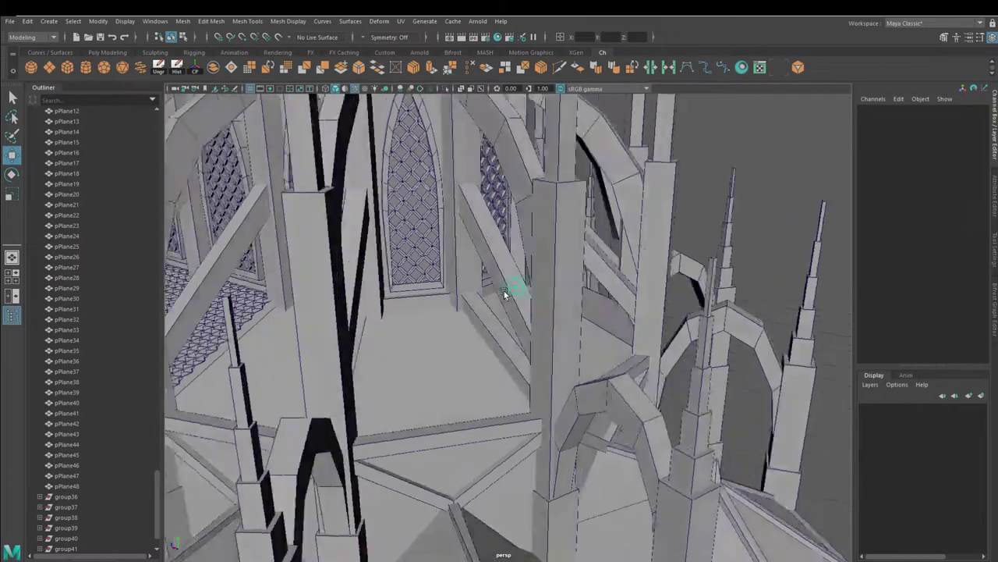
{"action": "left_click_drag", "start_coordinate": [512, 286], "coordinate": [482, 341], "text": "alt"}
{"action": "mouse_move", "coordinate": [567, 379]}
{"action": "left_mouse_down", "text": "alt"}
{"action": "mouse_move", "coordinate": [522, 364]}
{"action": "mouse_move", "coordinate": [563, 355]}
{"action": "left_mouse_up", "text": "alt"}
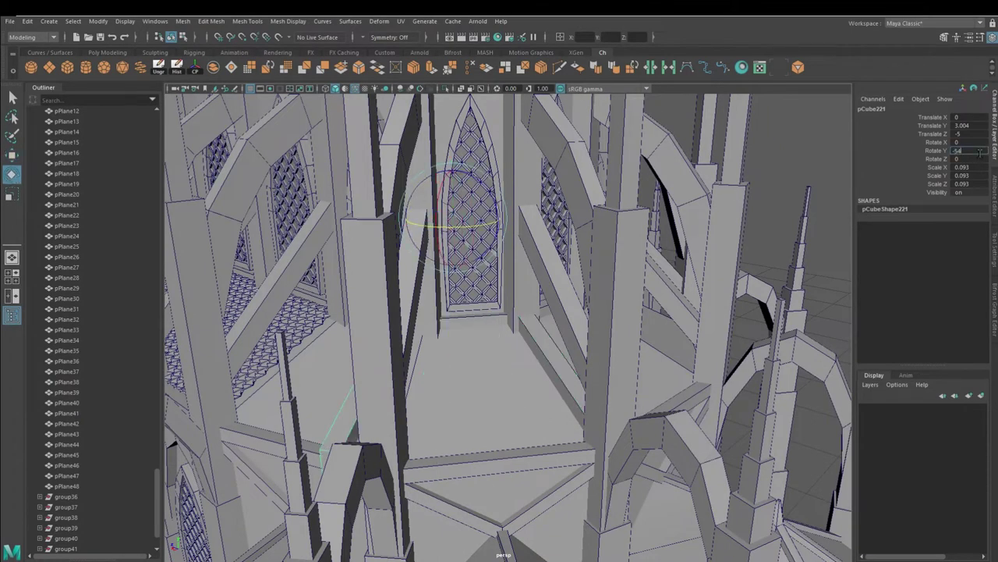
- Rotate mirrored tile group42 to 18 on Y to fit the side chapel
{"action": "mouse_move", "coordinate": [326, 392]}
{"action": "left_mouse_down", "text": "alt"}
{"action": "mouse_move", "coordinate": [424, 365]}
{"action": "mouse_move", "coordinate": [578, 361]}
{"action": "mouse_move", "coordinate": [605, 330]}
{"action": "mouse_move", "coordinate": [594, 336]}
{"action": "mouse_move", "coordinate": [376, 289]}
{"action": "mouse_move", "coordinate": [339, 258]}
{"action": "left_mouse_up", "text": "alt"}
{"action": "left_click", "coordinate": [376, 289]}
{"action": "left_click_drag", "start_coordinate": [457, 318], "coordinate": [406, 326], "text": "alt"}
{"action": "left_click_drag", "start_coordinate": [402, 316], "coordinate": [387, 333]}
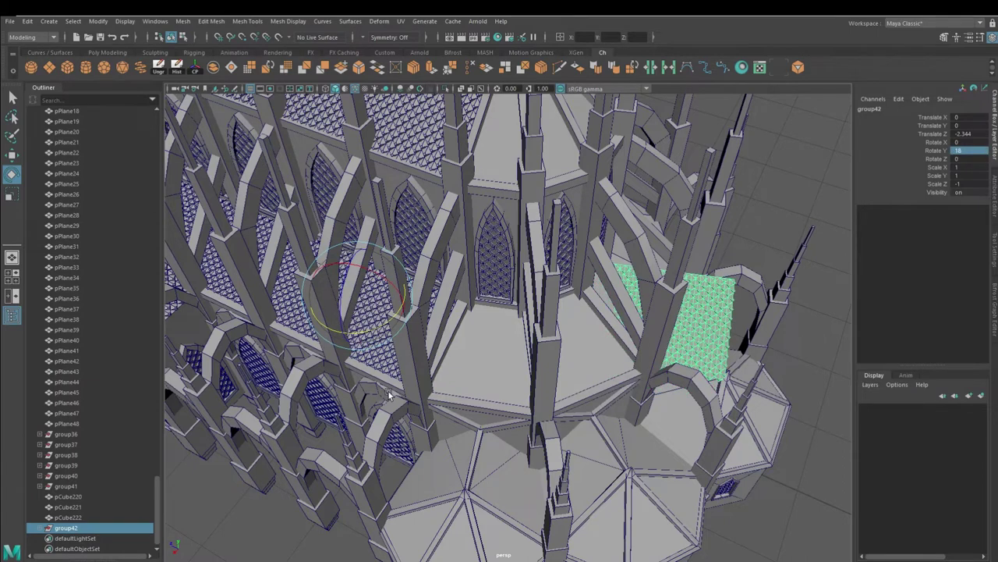
- Slide the floor plane into the chapel and region-select it
{"action": "left_click_drag", "start_coordinate": [312, 331], "coordinate": [290, 357]}
{"action": "scroll", "coordinate": [290, 356], "scroll_direction": "up", "scroll_amount": 5}
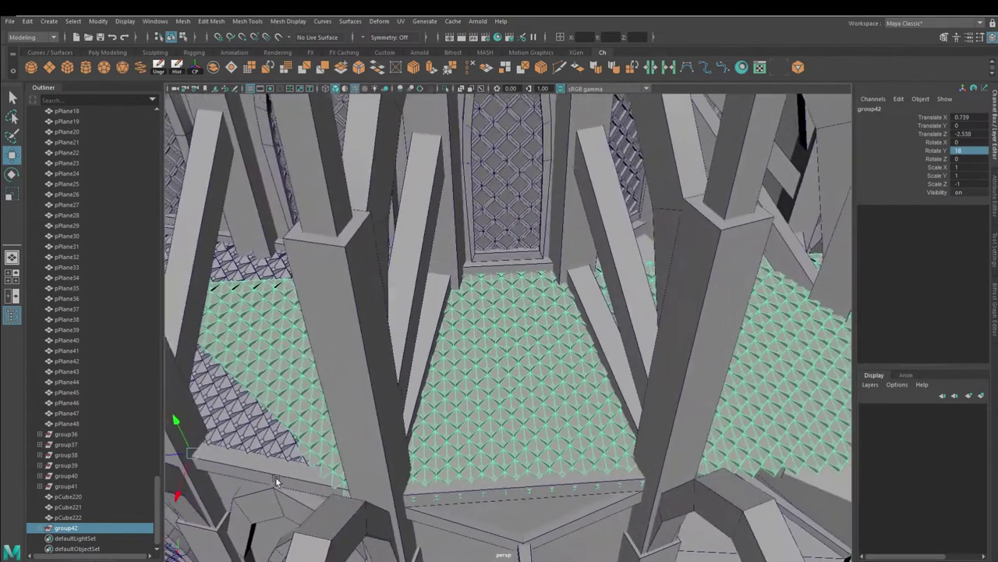
{"action": "scroll", "coordinate": [265, 477], "scroll_direction": "down", "scroll_amount": 5}
{"action": "left_click_drag", "start_coordinate": [256, 478], "coordinate": [434, 336], "text": "alt"}
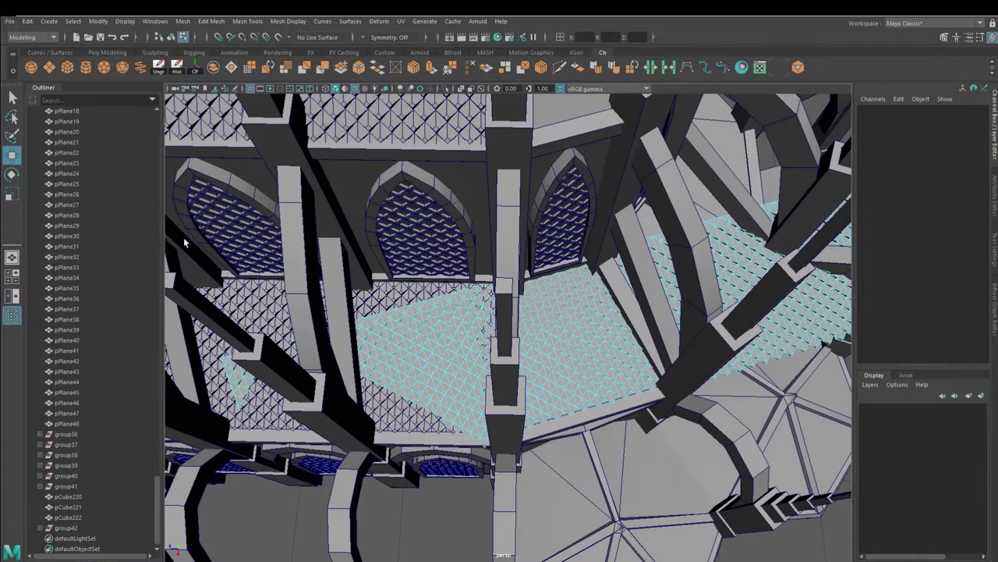
{"action": "left_click_drag", "start_coordinate": [497, 485], "coordinate": [542, 435]}
{"action": "scroll", "coordinate": [540, 426], "scroll_direction": "down", "scroll_amount": 5}
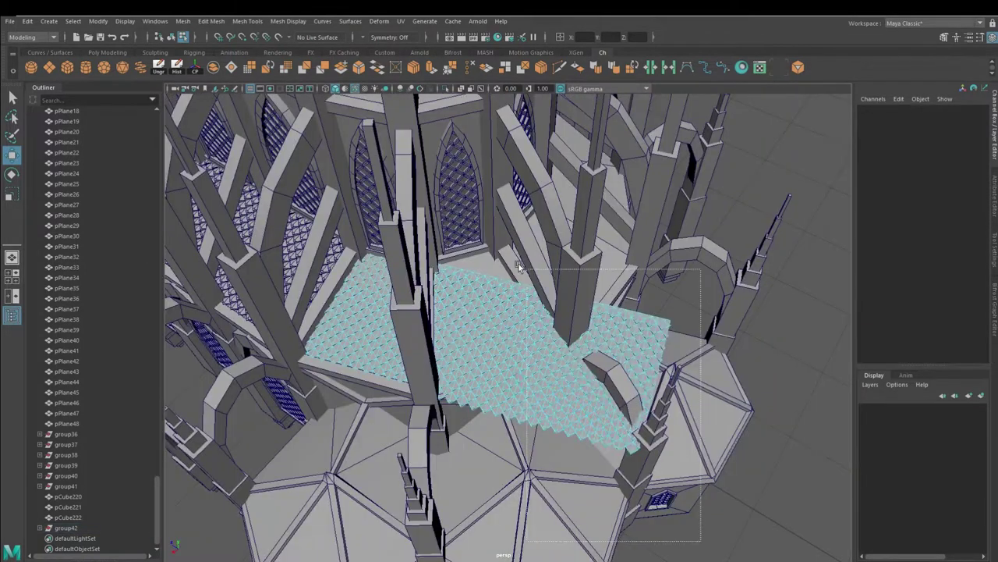
{"action": "scroll", "coordinate": [562, 397], "scroll_direction": "up", "scroll_amount": 3}
{"action": "scroll", "coordinate": [531, 344], "scroll_direction": "up", "scroll_amount": 2}
{"action": "scroll", "coordinate": [482, 283], "scroll_direction": "up", "scroll_amount": 2}
- Pick the chapel floor plane up close and nudge it into place
{"action": "left_click_drag", "start_coordinate": [483, 283], "coordinate": [607, 486], "text": "alt"}
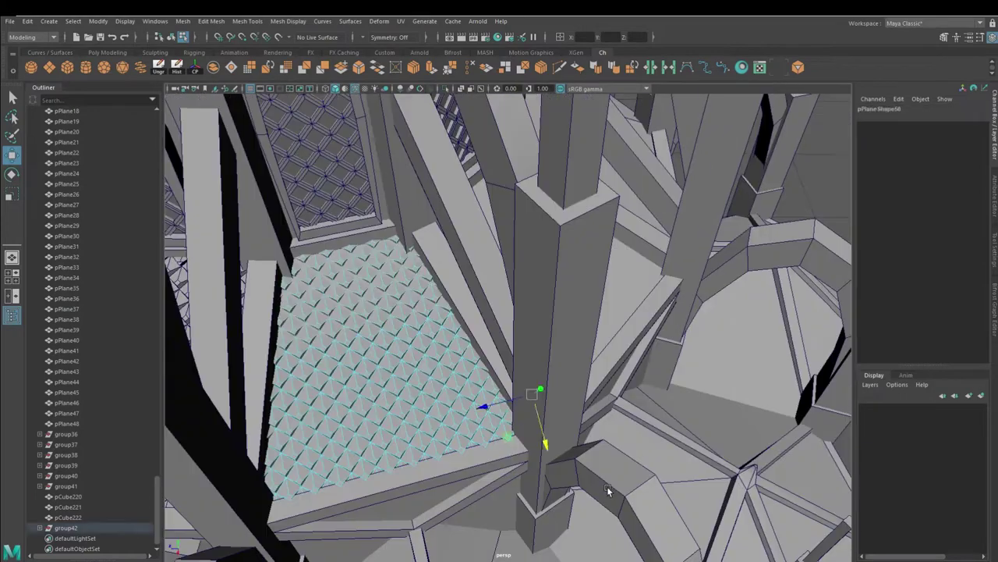
{"action": "left_click", "coordinate": [607, 486]}
{"action": "scroll", "coordinate": [607, 486], "scroll_direction": "down", "scroll_amount": 4}
{"action": "scroll", "coordinate": [749, 431], "scroll_direction": "up", "scroll_amount": 5}
{"action": "left_click_drag", "start_coordinate": [749, 431], "coordinate": [754, 451]}
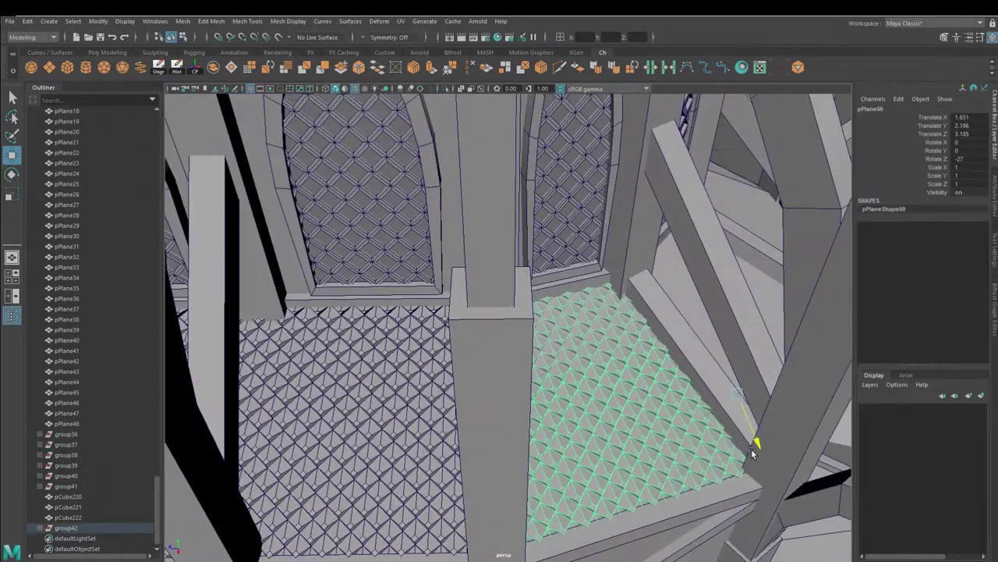
{"action": "scroll", "coordinate": [612, 418], "scroll_direction": "down", "scroll_amount": 5}
- Duplicate the floor plane's parent group and rotate the copy into the next chapel
{"action": "key", "text": "Up"}
{"action": "left_click_drag", "start_coordinate": [611, 418], "coordinate": [384, 405], "text": "alt"}
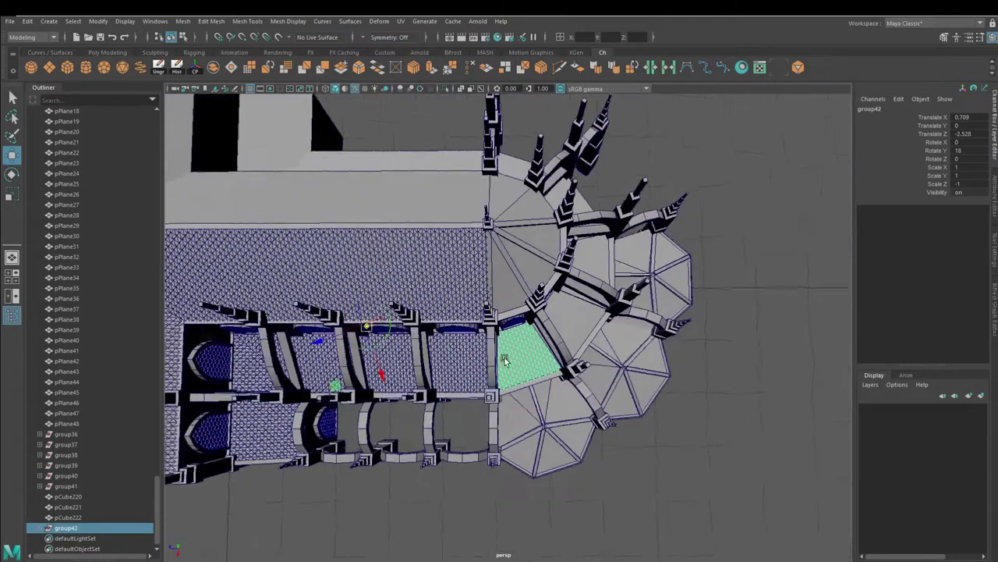
{"action": "scroll", "coordinate": [384, 405], "scroll_direction": "up", "scroll_amount": 3}
{"action": "left_click_drag", "start_coordinate": [368, 343], "coordinate": [437, 390], "text": "alt"}
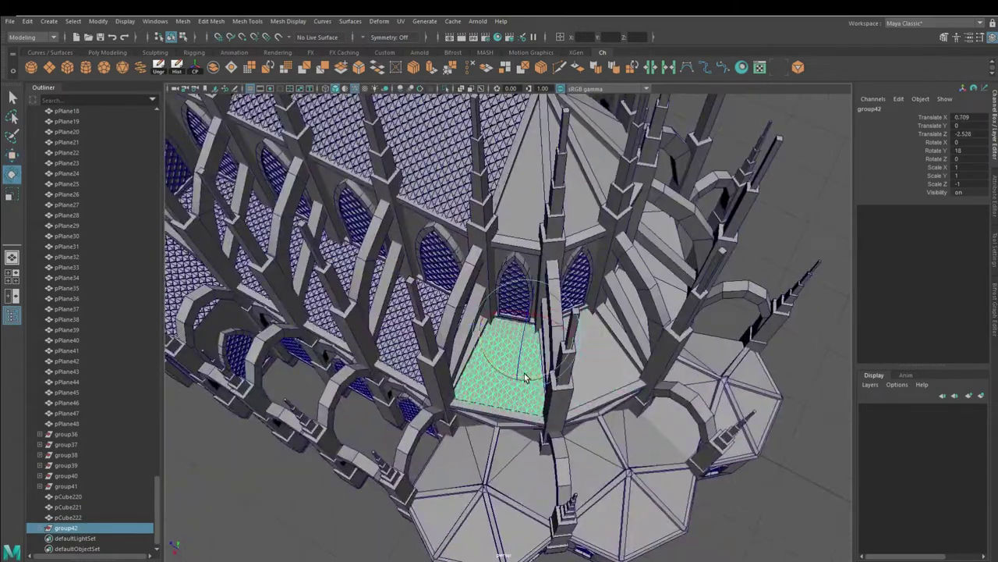
{"action": "key", "text": "shift+d"}
{"action": "left_click_drag", "start_coordinate": [524, 377], "coordinate": [617, 417], "text": "alt"}
- Repeat rotated duplicates (Rotate Y 15) of the roof panel group around the apse roof
{"action": "left_click_drag", "start_coordinate": [460, 387], "coordinate": [289, 285], "text": "alt"}
{"action": "key", "text": "shift+d"}
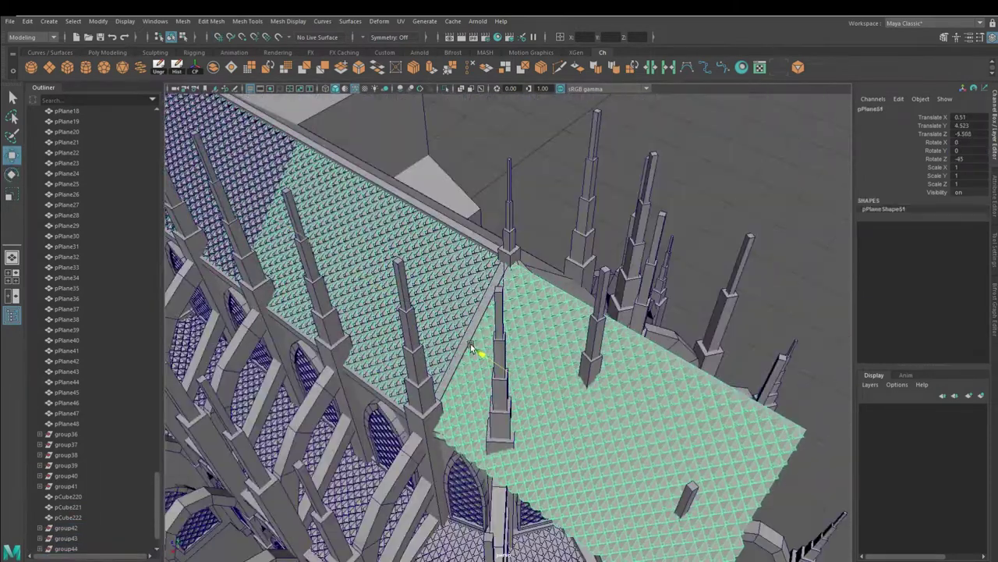
{"action": "key", "text": "shift+d"}
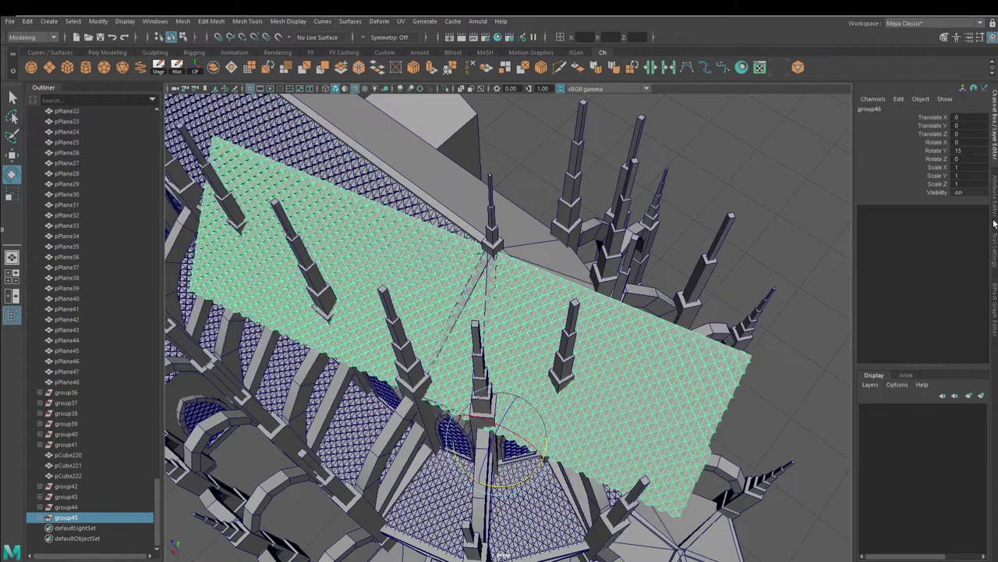
{"action": "key", "text": "Return"}
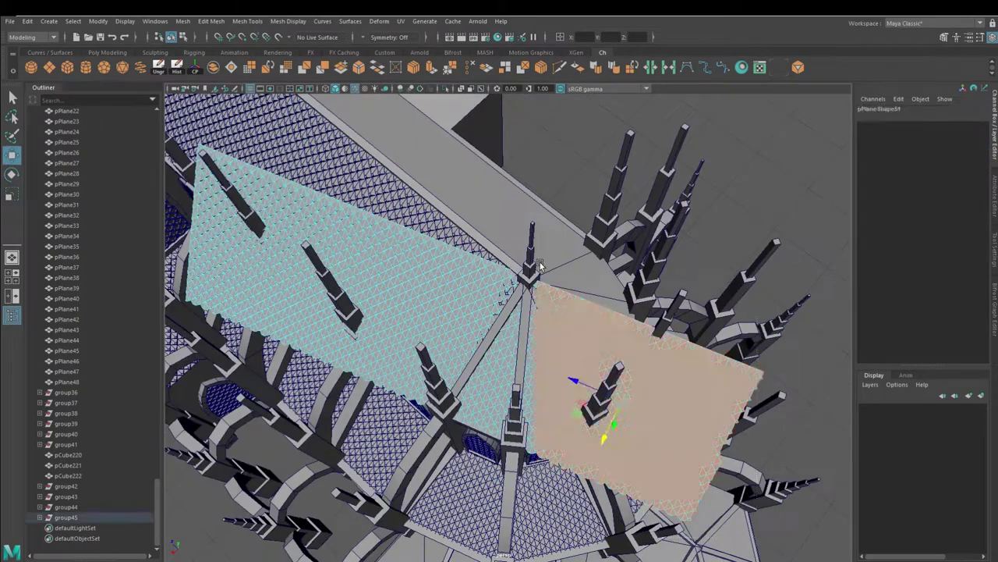
{"action": "mouse_move", "coordinate": [484, 378]}
{"action": "left_mouse_down", "text": "alt"}
{"action": "mouse_move", "coordinate": [652, 500]}
{"action": "mouse_move", "coordinate": [460, 436]}
{"action": "mouse_move", "coordinate": [469, 482]}
{"action": "left_mouse_up", "text": "alt"}
{"action": "left_click", "coordinate": [484, 461]}
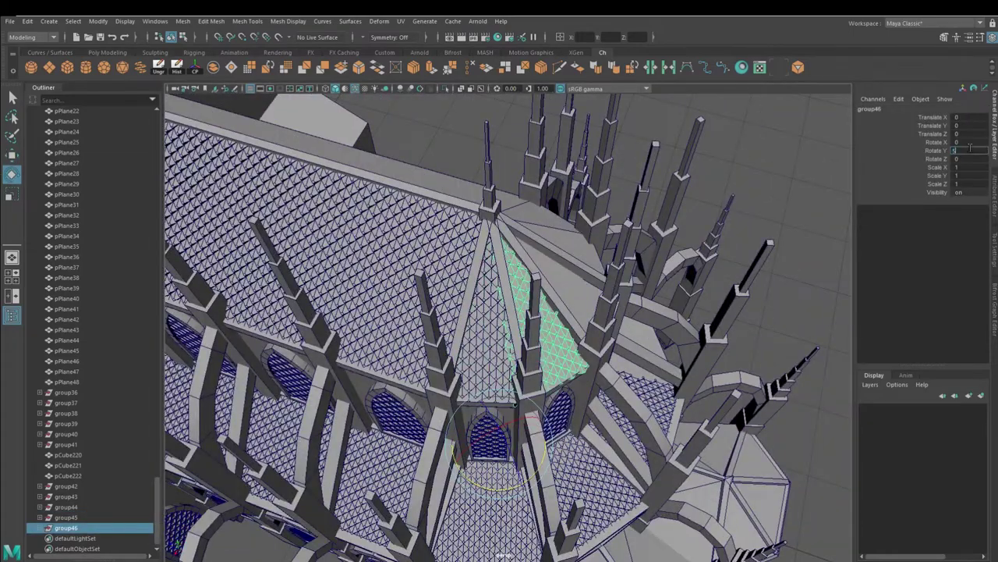
- Duplicate the roof panel group once more and select the roof plane near the tower
{"action": "key", "text": "Return"}
{"action": "mouse_move", "coordinate": [546, 351]}
{"action": "left_mouse_down", "text": "alt"}
{"action": "mouse_move", "coordinate": [776, 147]}
{"action": "mouse_move", "coordinate": [700, 419]}
{"action": "left_mouse_up", "text": "alt"}
{"action": "left_click", "coordinate": [700, 419]}
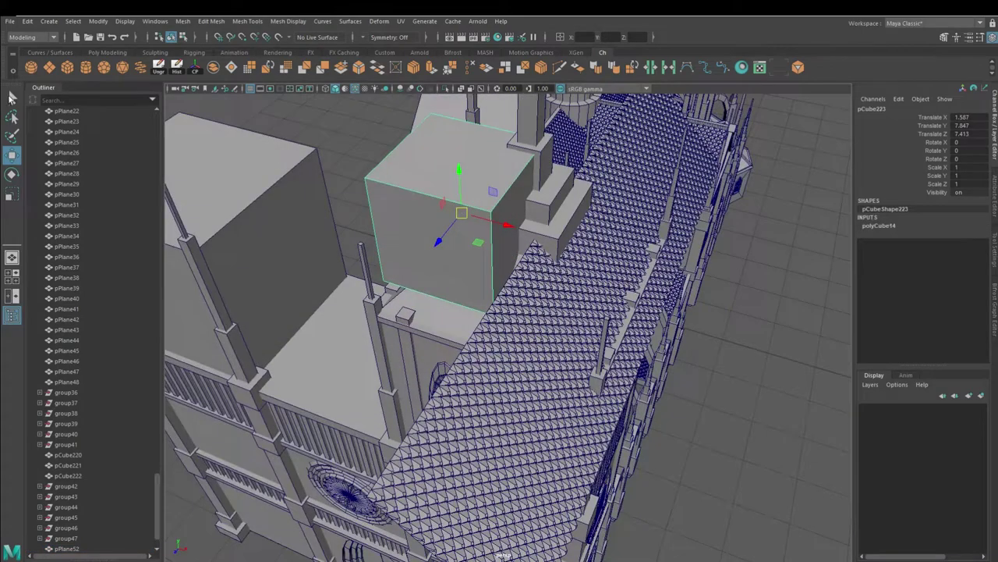
- Move the shrunken cube onto the roof edge and turn it 45 degrees in Y
{"action": "key", "text": "w"}
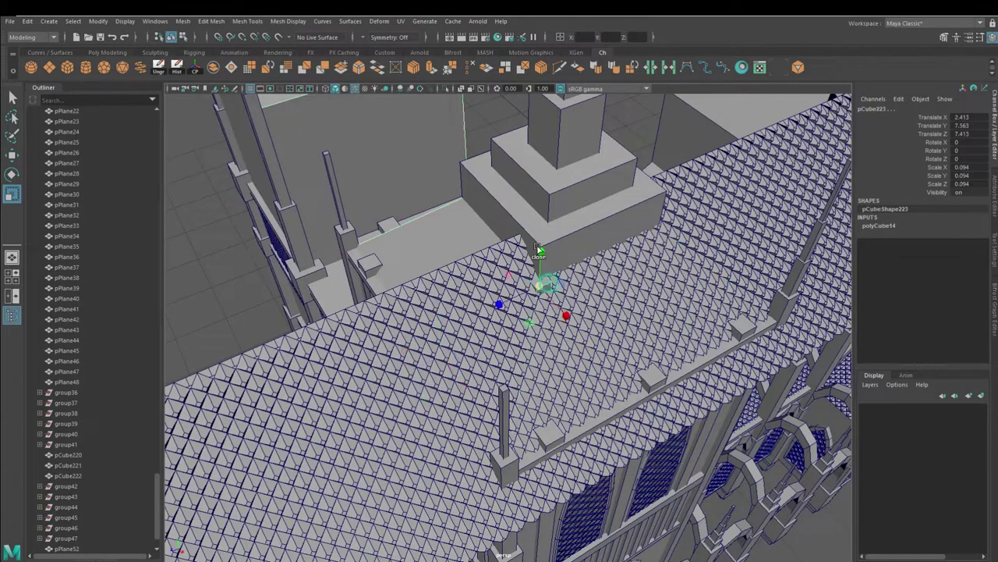
{"action": "key", "text": "ctrl+1"}
{"action": "key", "text": "e"}
{"action": "mouse_move", "coordinate": [485, 242]}
{"action": "left_mouse_down", "text": "alt"}
{"action": "mouse_move", "coordinate": [515, 208]}
{"action": "mouse_move", "coordinate": [544, 230]}
{"action": "left_mouse_up", "text": "alt"}
{"action": "left_click", "coordinate": [515, 208]}
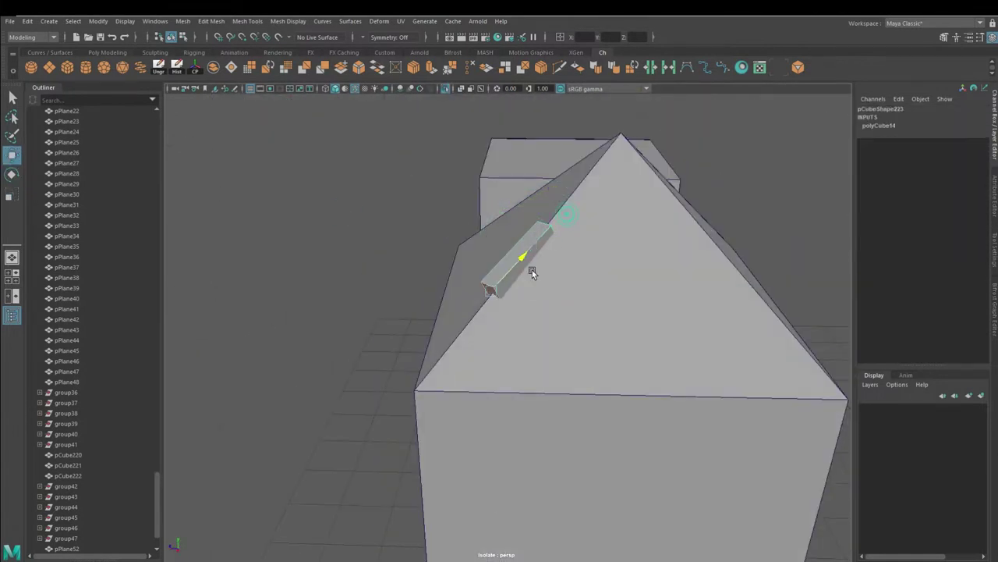
- Orbit around the building to inspect the tiled roof ridge and octagonal turret roofs
{"action": "left_click_drag", "start_coordinate": [531, 272], "coordinate": [640, 267], "text": "alt"}
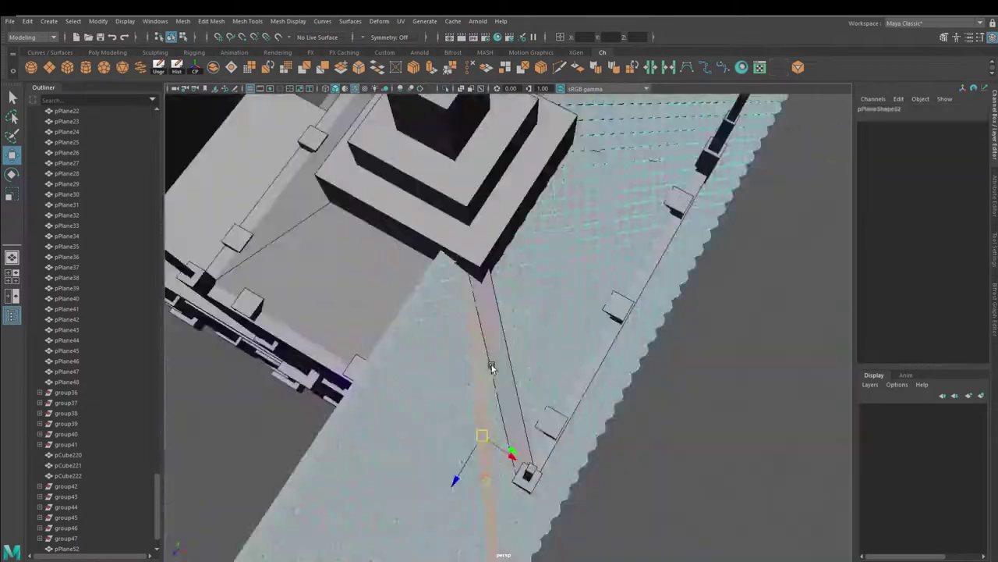
{"action": "mouse_move", "coordinate": [491, 368]}
{"action": "left_mouse_down", "text": "alt"}
{"action": "mouse_move", "coordinate": [473, 319]}
{"action": "mouse_move", "coordinate": [418, 307]}
{"action": "mouse_move", "coordinate": [507, 301]}
{"action": "mouse_move", "coordinate": [587, 320]}
{"action": "mouse_move", "coordinate": [628, 438]}
{"action": "left_mouse_up", "text": "alt"}
{"action": "left_click", "coordinate": [473, 319]}
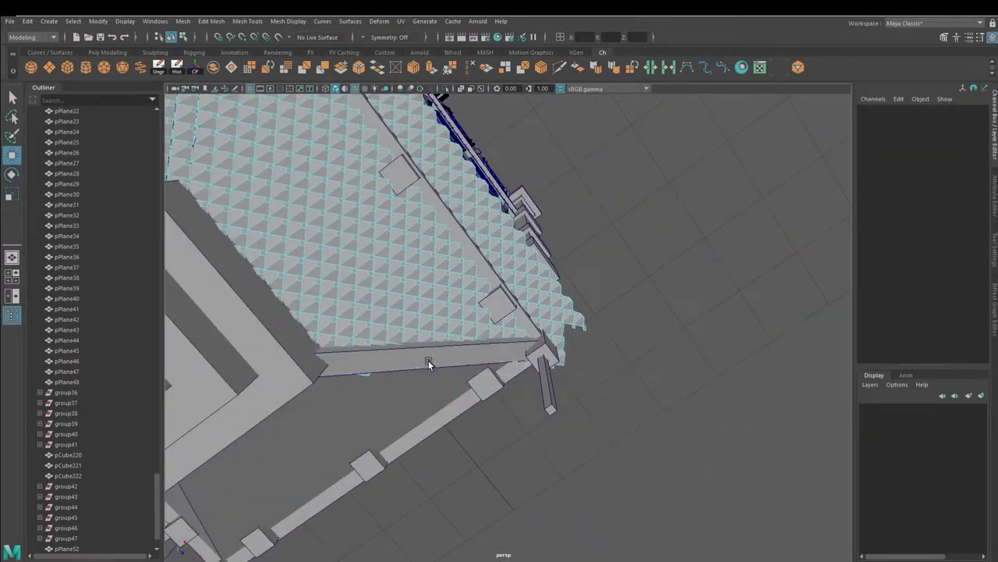
{"action": "key", "text": "e"}
{"action": "mouse_move", "coordinate": [495, 362]}
{"action": "left_mouse_down", "text": "alt"}
{"action": "mouse_move", "coordinate": [389, 295]}
{"action": "mouse_move", "coordinate": [469, 299]}
{"action": "mouse_move", "coordinate": [627, 453]}
{"action": "mouse_move", "coordinate": [543, 376]}
{"action": "left_mouse_up", "text": "alt"}
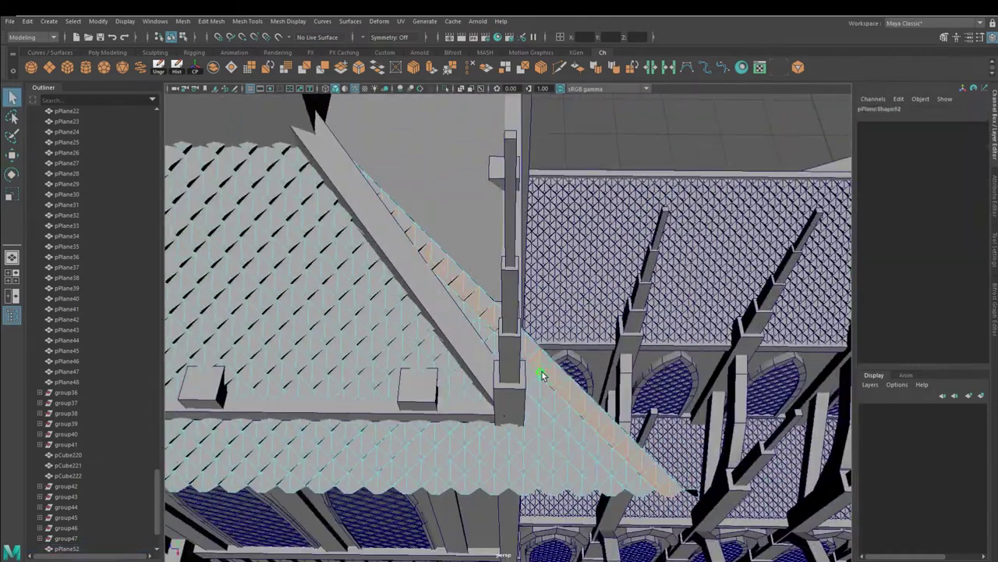
{"action": "mouse_move", "coordinate": [519, 336]}
{"action": "left_mouse_down", "text": "alt"}
{"action": "mouse_move", "coordinate": [552, 478]}
{"action": "mouse_move", "coordinate": [479, 99]}
{"action": "mouse_move", "coordinate": [510, 374]}
{"action": "mouse_move", "coordinate": [497, 506]}
{"action": "left_mouse_up", "text": "alt"}
{"action": "mouse_move", "coordinate": [405, 542]}
{"action": "left_mouse_down", "text": "alt"}
{"action": "mouse_move", "coordinate": [468, 351]}
{"action": "mouse_move", "coordinate": [499, 375]}
{"action": "mouse_move", "coordinate": [506, 358]}
{"action": "mouse_move", "coordinate": [454, 249]}
{"action": "mouse_move", "coordinate": [473, 404]}
{"action": "left_mouse_up", "text": "alt"}
{"action": "left_click_drag", "start_coordinate": [369, 350], "coordinate": [444, 357], "text": "alt"}
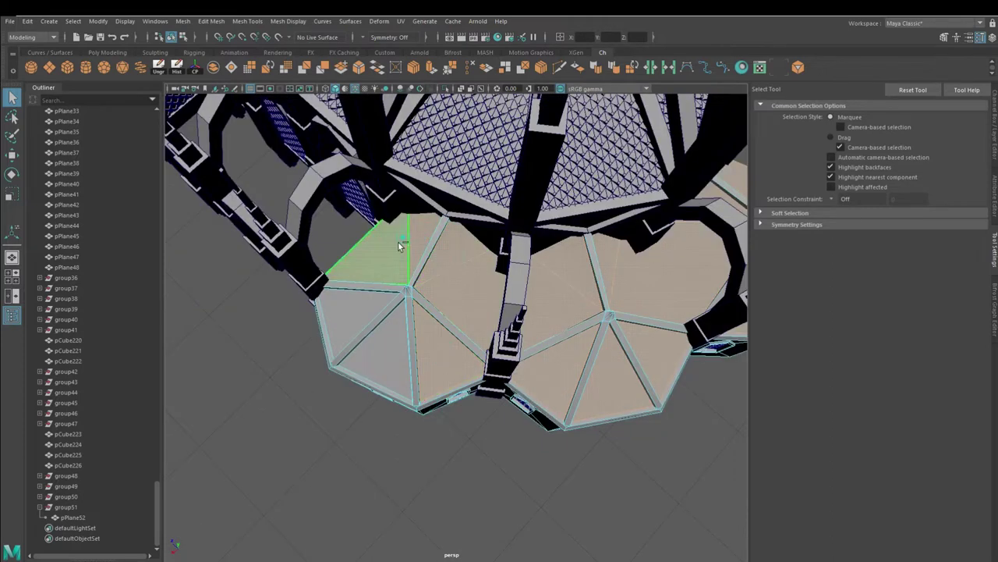
- Duplicate the chosen dome roof faces with Duplicate Face
{"action": "left_click_drag", "start_coordinate": [398, 246], "coordinate": [488, 71], "text": "alt"}
{"action": "left_click", "coordinate": [488, 70]}
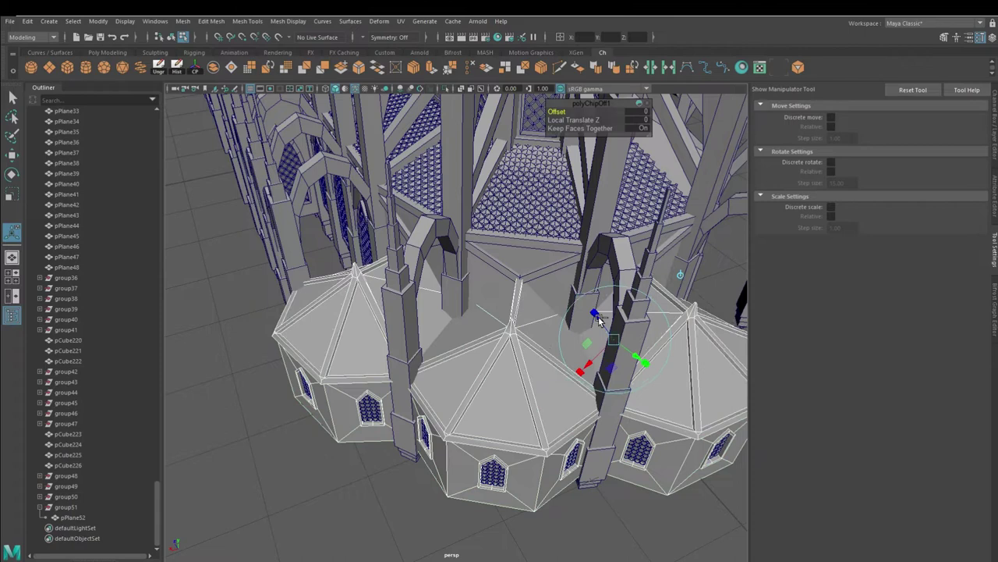
{"action": "left_click_drag", "start_coordinate": [597, 318], "coordinate": [595, 344], "text": "alt"}
{"action": "key", "text": "q"}
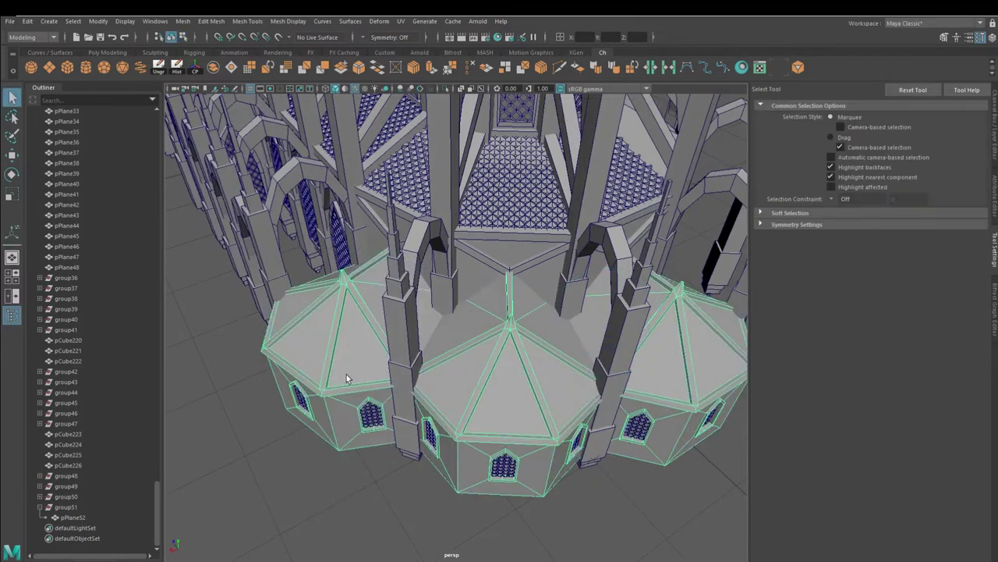
- Select and frame the three domes' roof faces, then isolate them
{"action": "left_click", "coordinate": [326, 405]}
{"action": "key", "text": "f"}
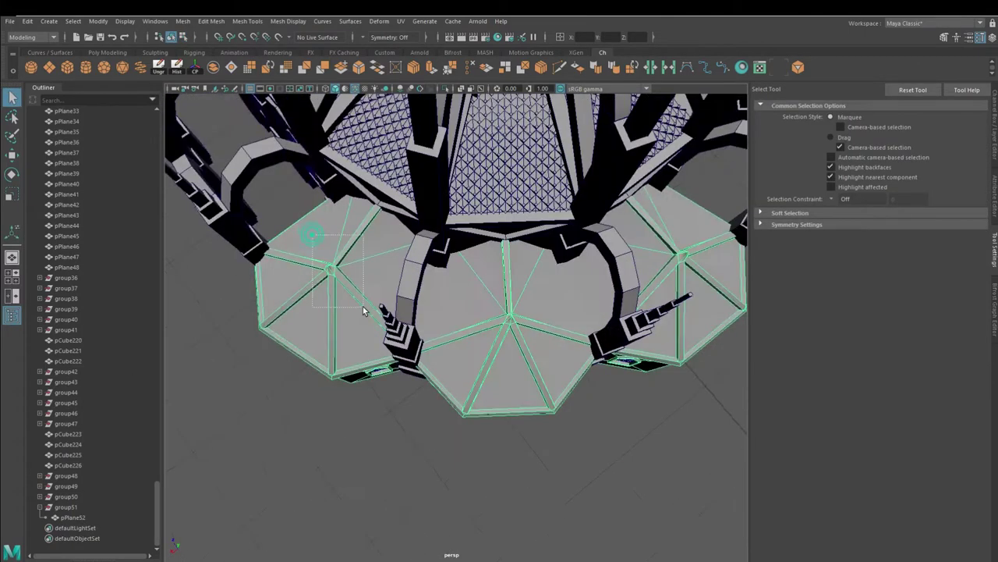
{"action": "mouse_move", "coordinate": [318, 261]}
{"action": "left_mouse_down", "text": "alt"}
{"action": "mouse_move", "coordinate": [484, 300]}
{"action": "mouse_move", "coordinate": [501, 361]}
{"action": "mouse_move", "coordinate": [479, 292]}
{"action": "mouse_move", "coordinate": [520, 383]}
{"action": "left_mouse_up", "text": "alt"}
{"action": "left_click", "coordinate": [445, 88]}
{"action": "right_click", "coordinate": [313, 194]}
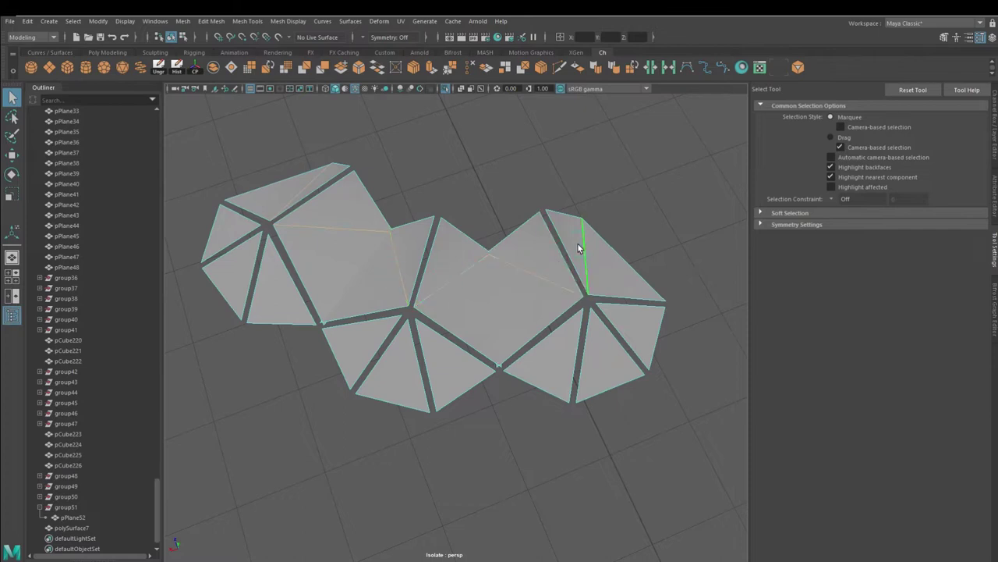
- Cut extra edges across the roof triangles with Multi-Cut, then subdivide polySurface7
{"action": "right_click_drag", "start_coordinate": [504, 265], "coordinate": [594, 213]}
{"action": "left_click_drag", "start_coordinate": [594, 213], "coordinate": [281, 398], "text": "alt"}
{"action": "left_click_drag", "start_coordinate": [384, 429], "coordinate": [411, 391], "text": "alt"}
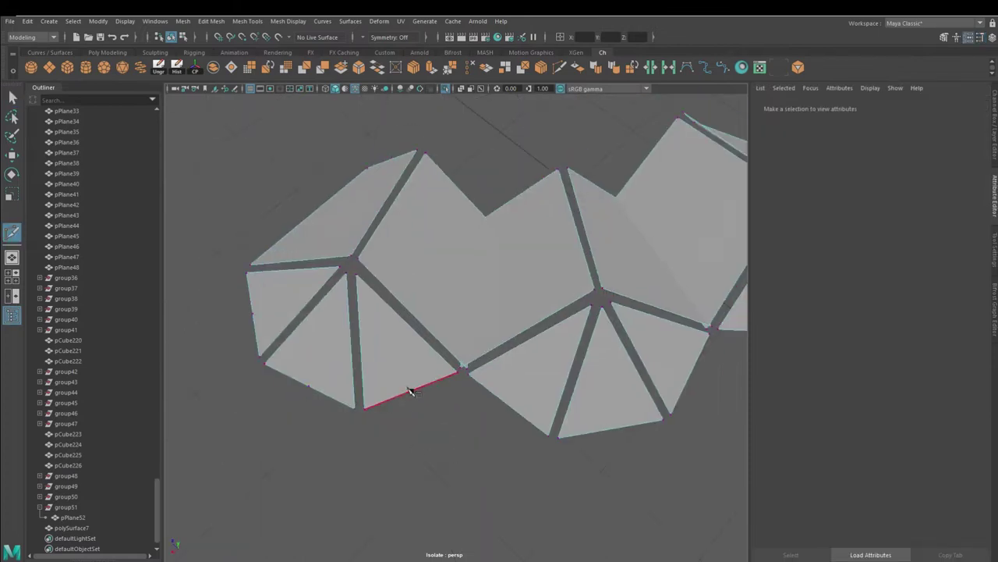
{"action": "mouse_move", "coordinate": [657, 479]}
{"action": "left_mouse_down", "text": "alt"}
{"action": "mouse_move", "coordinate": [550, 519]}
{"action": "mouse_move", "coordinate": [489, 378]}
{"action": "left_mouse_up", "text": "alt"}
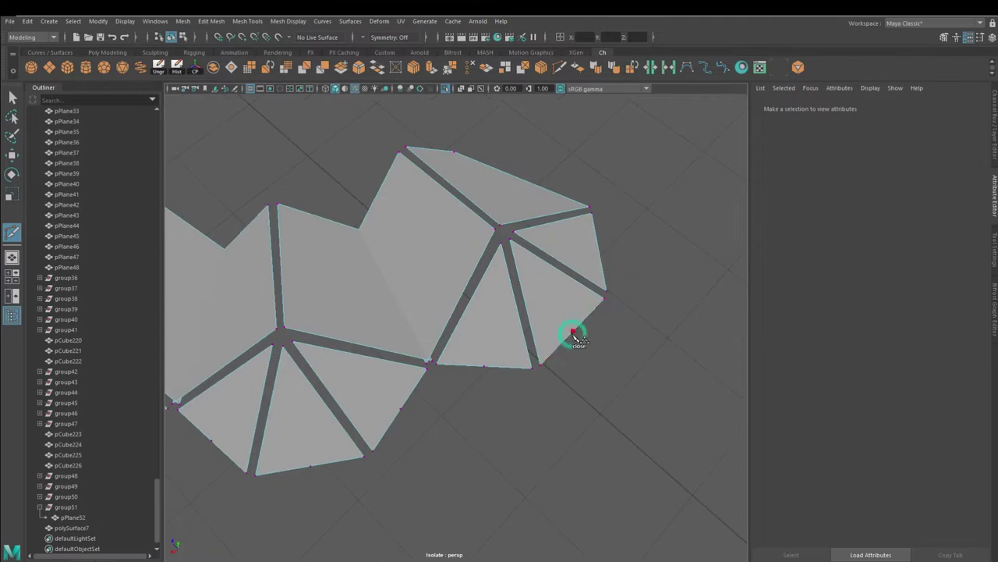
{"action": "mouse_move", "coordinate": [187, 226]}
{"action": "left_mouse_down", "text": "alt"}
{"action": "mouse_move", "coordinate": [435, 307]}
{"action": "mouse_move", "coordinate": [538, 292]}
{"action": "mouse_move", "coordinate": [468, 312]}
{"action": "left_mouse_up", "text": "alt"}
{"action": "left_click", "coordinate": [434, 307]}
{"action": "left_click", "coordinate": [345, 68]}
- Set polySubdFace2 to Linear with 8 U and 1 V divisions, then show the full model
{"action": "left_click_drag", "start_coordinate": [510, 341], "coordinate": [541, 341], "text": "alt"}
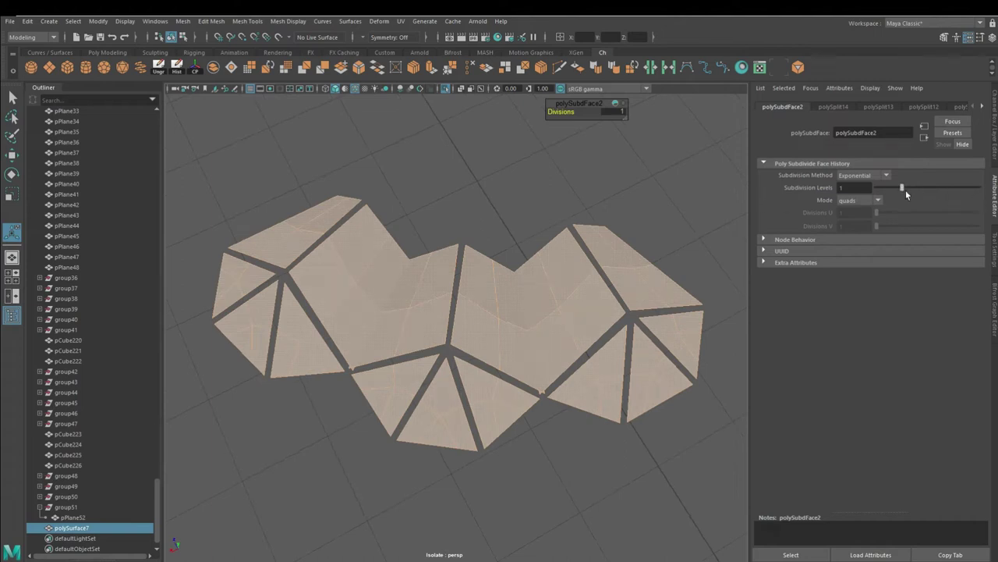
{"action": "mouse_move", "coordinate": [650, 238]}
{"action": "left_mouse_down", "text": "alt"}
{"action": "mouse_move", "coordinate": [504, 216]}
{"action": "mouse_move", "coordinate": [584, 230]}
{"action": "mouse_move", "coordinate": [590, 248]}
{"action": "mouse_move", "coordinate": [493, 218]}
{"action": "mouse_move", "coordinate": [491, 236]}
{"action": "mouse_move", "coordinate": [593, 226]}
{"action": "left_mouse_up", "text": "alt"}
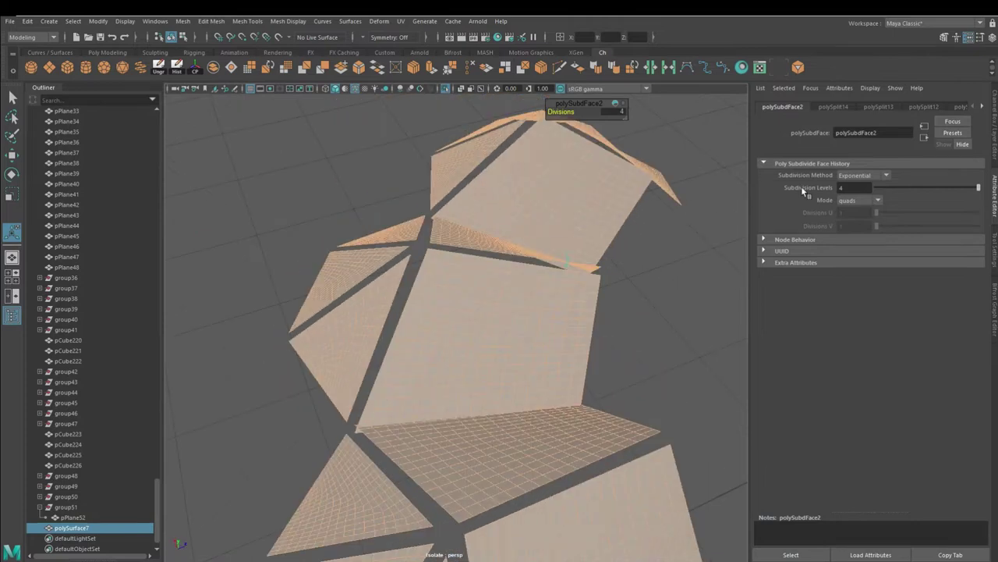
{"action": "left_click_drag", "start_coordinate": [747, 201], "coordinate": [741, 203], "text": "alt"}
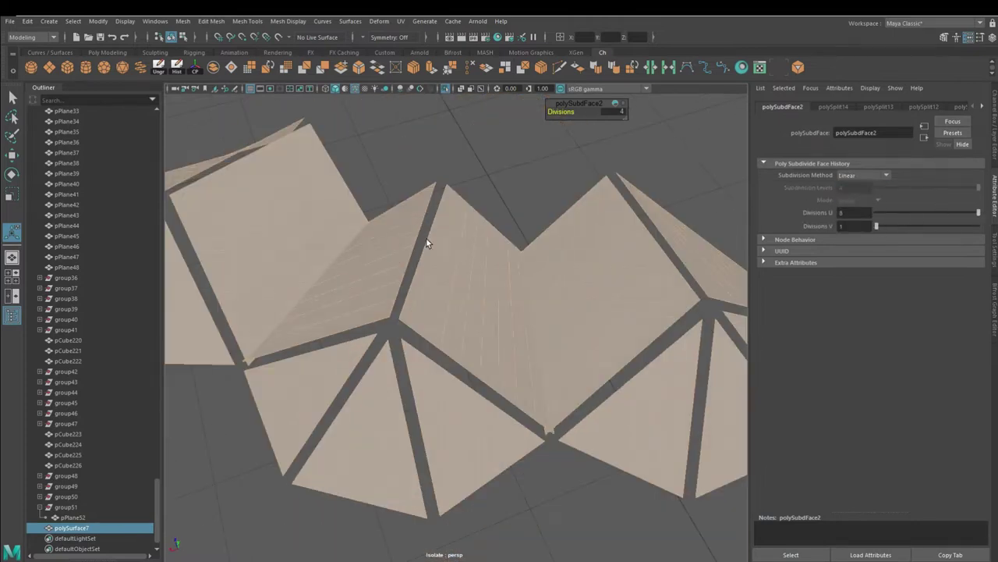
{"action": "right_click_drag", "start_coordinate": [426, 244], "coordinate": [3, 271], "text": "alt"}
{"action": "mouse_move", "coordinate": [443, 162]}
{"action": "left_mouse_down", "text": "alt"}
{"action": "mouse_move", "coordinate": [468, 241]}
{"action": "mouse_move", "coordinate": [559, 236]}
{"action": "left_mouse_up", "text": "alt"}
- Extrude the chapel roof faces separately, raised 0.020 and scaled 0.400, into studded tiles
{"action": "left_click_drag", "start_coordinate": [496, 364], "coordinate": [487, 292], "text": "alt"}
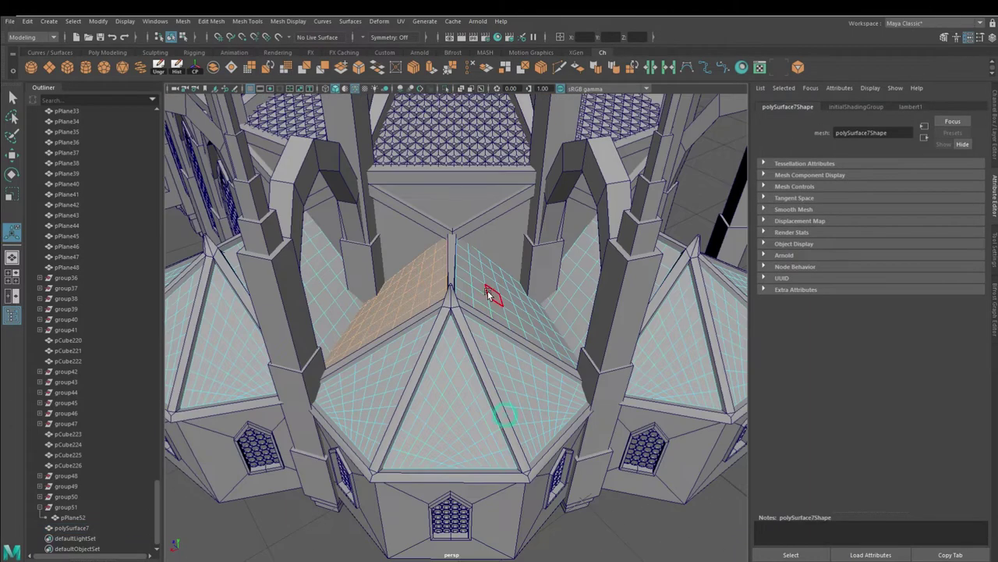
{"action": "left_click", "coordinate": [430, 69]}
{"action": "mouse_move", "coordinate": [477, 240]}
{"action": "left_mouse_down", "text": "alt"}
{"action": "mouse_move", "coordinate": [538, 273]}
{"action": "mouse_move", "coordinate": [594, 281]}
{"action": "left_mouse_up", "text": "alt"}
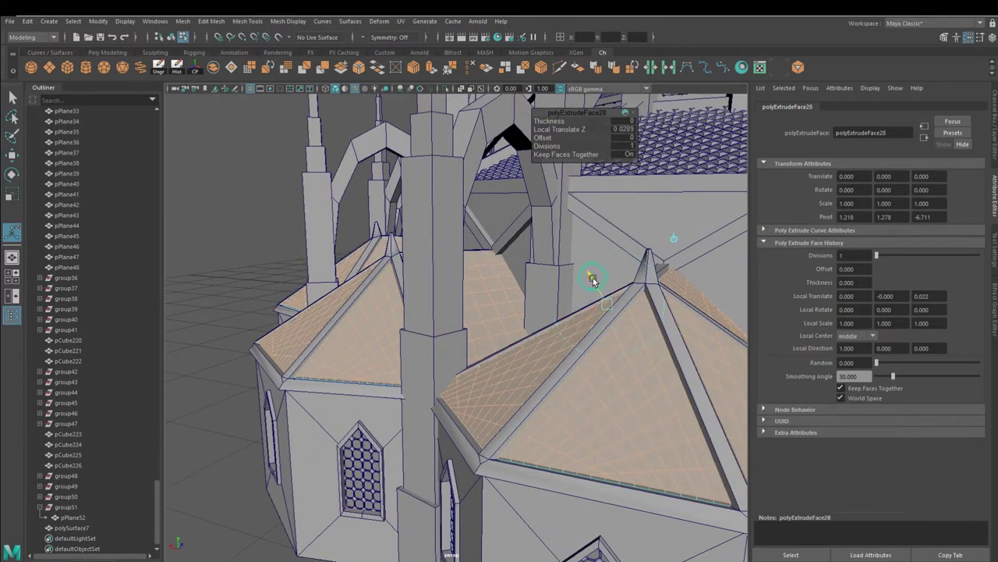
{"action": "mouse_move", "coordinate": [567, 323]}
{"action": "left_mouse_down", "text": "alt"}
{"action": "mouse_move", "coordinate": [645, 338]}
{"action": "mouse_move", "coordinate": [602, 321]}
{"action": "mouse_move", "coordinate": [611, 278]}
{"action": "mouse_move", "coordinate": [601, 306]}
{"action": "mouse_move", "coordinate": [611, 292]}
{"action": "left_mouse_up", "text": "alt"}
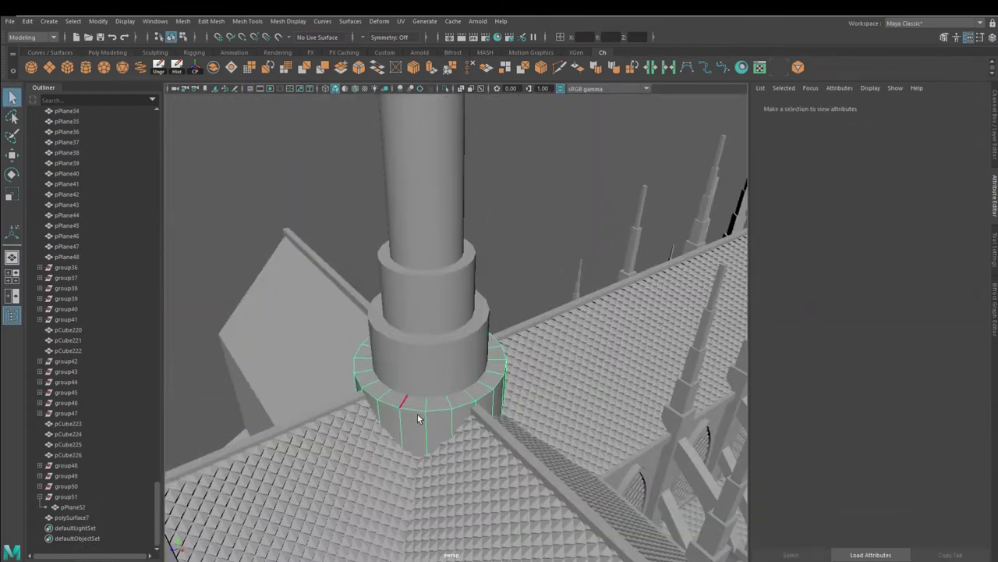
- Bevel the spire's cylinder ring and extrude the selected spire faces
{"action": "left_click", "coordinate": [493, 331]}
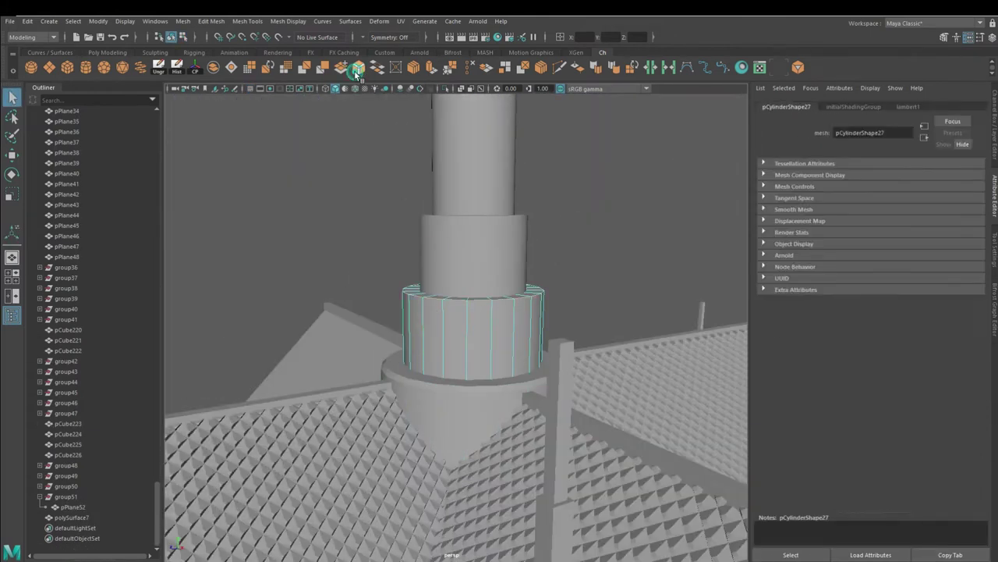
{"action": "left_click", "coordinate": [458, 261]}
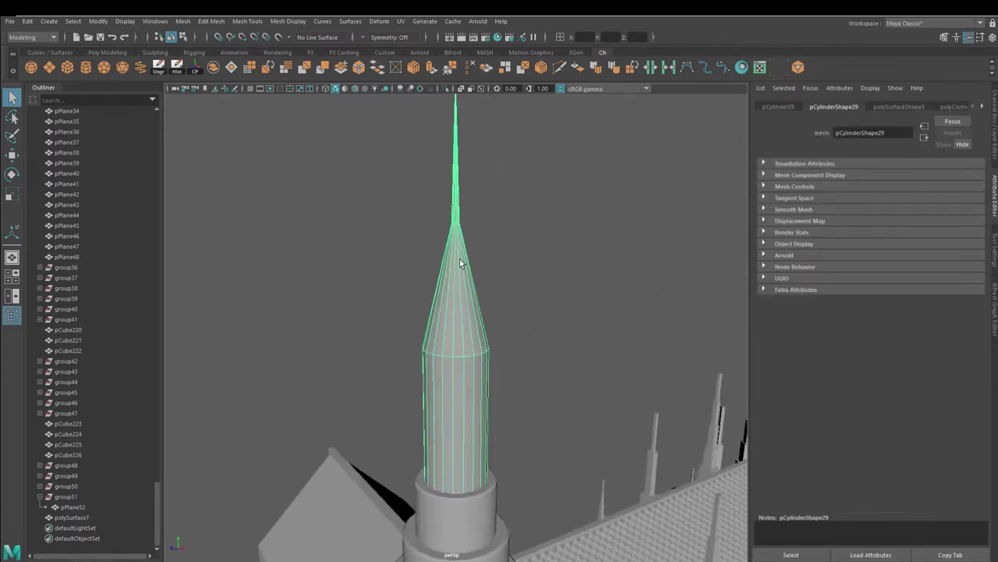
{"action": "right_click", "coordinate": [440, 226]}
{"action": "key", "text": "ctrl+e"}
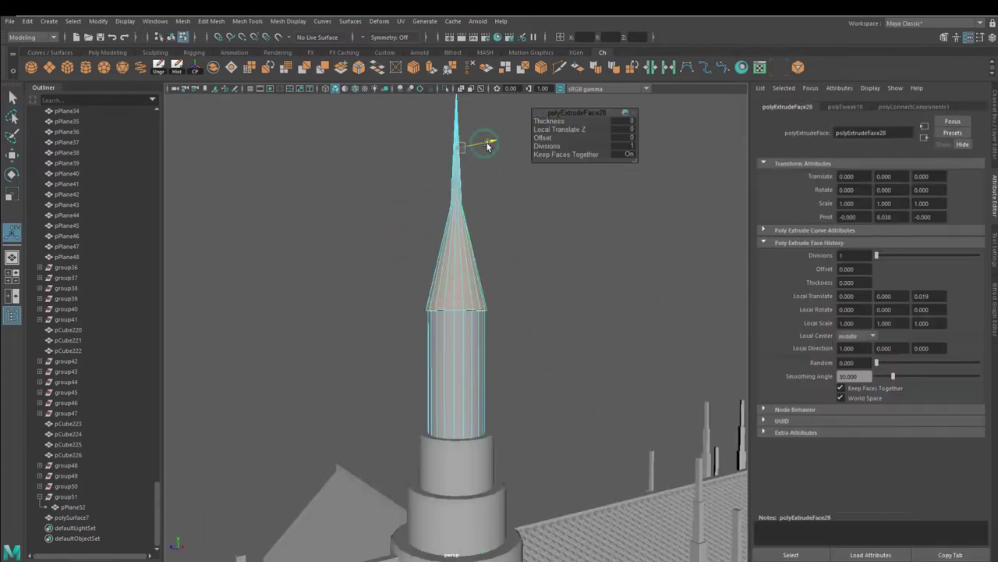
- Subdivide the spire's cone faces twice and return to object mode
{"action": "left_click", "coordinate": [436, 277]}
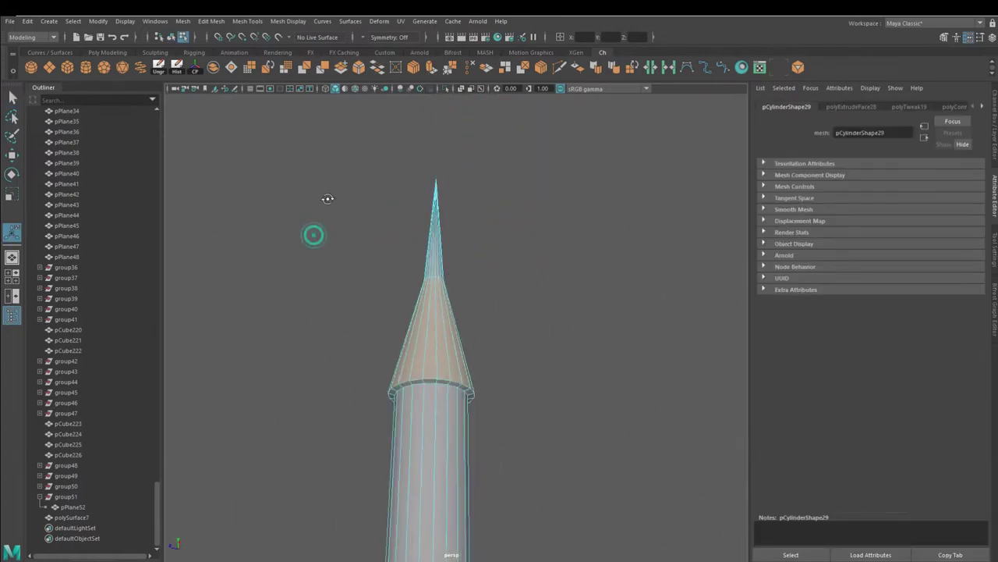
{"action": "left_click", "coordinate": [282, 70]}
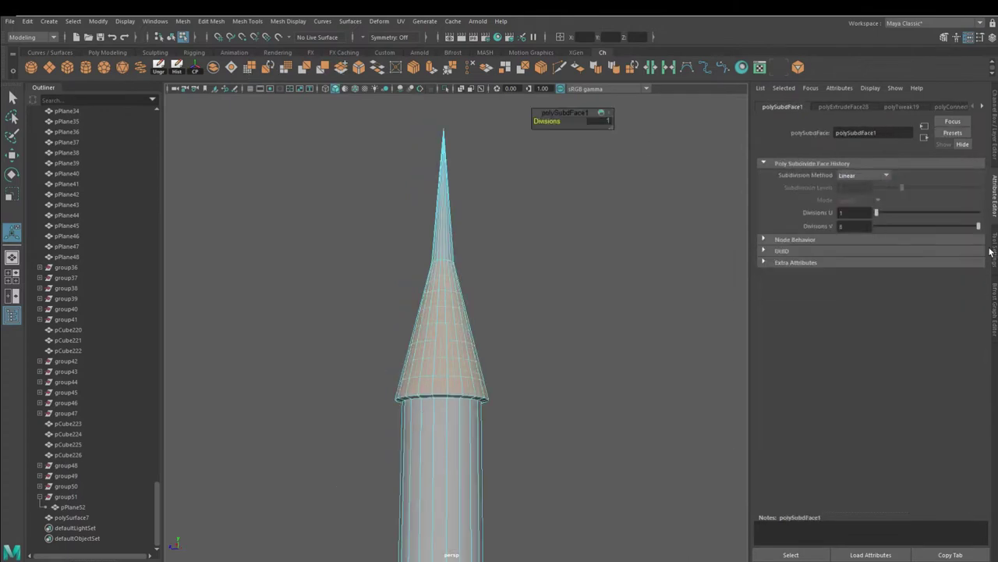
{"action": "left_click", "coordinate": [438, 378]}
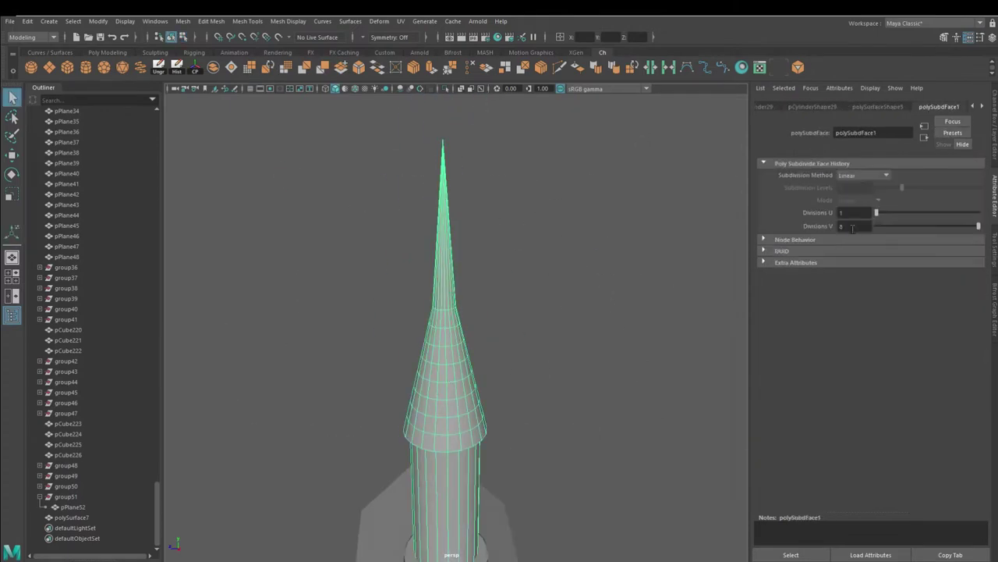
{"action": "left_click_drag", "start_coordinate": [463, 271], "coordinate": [475, 334], "text": "alt"}
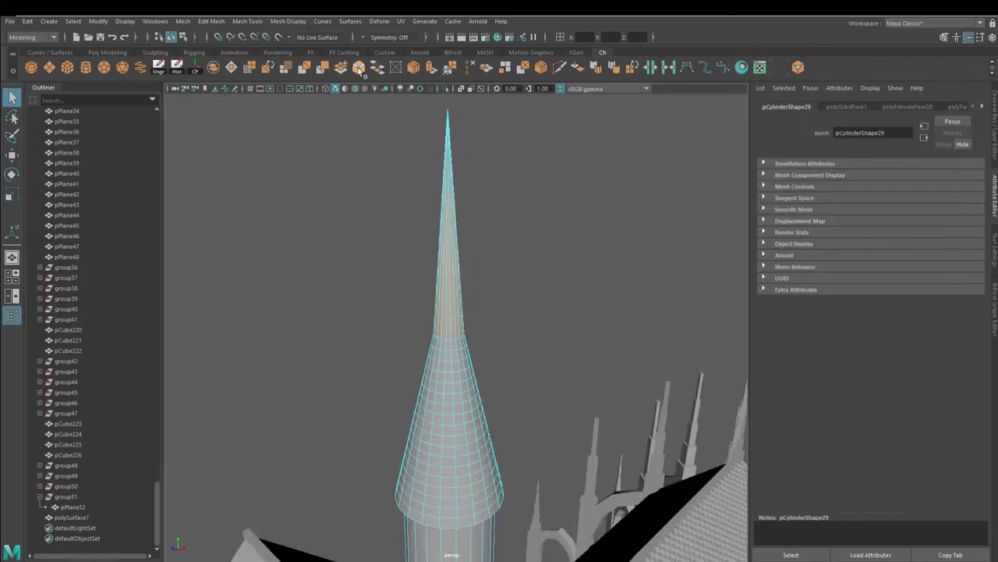
{"action": "key", "text": "g"}
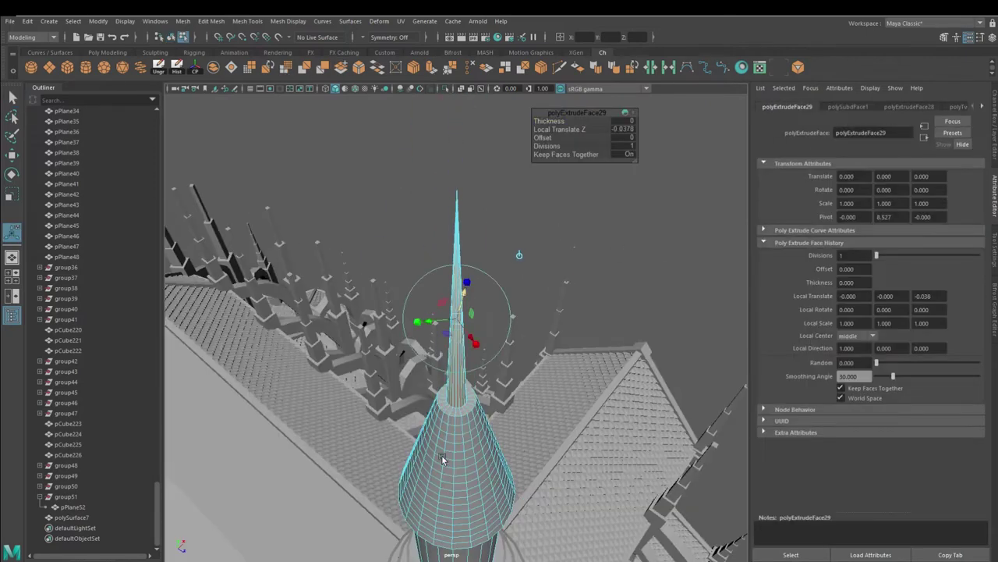
{"action": "right_click_drag", "start_coordinate": [457, 279], "coordinate": [506, 261]}
{"action": "key", "text": "r"}
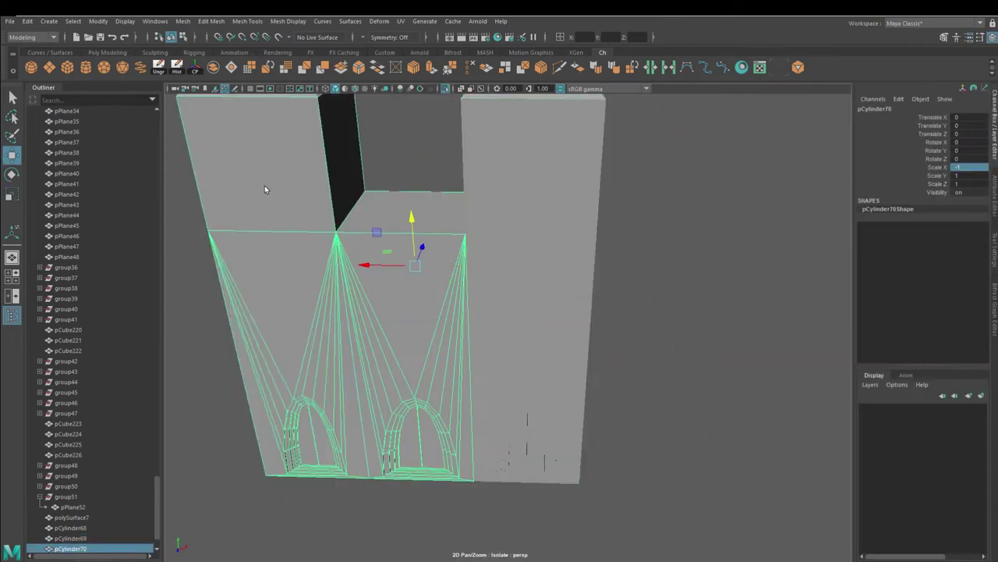
- Combine the three arched cylinder pieces into a single mesh and view the whole cathedral
{"action": "left_click_drag", "start_coordinate": [591, 453], "coordinate": [582, 365], "text": "alt"}
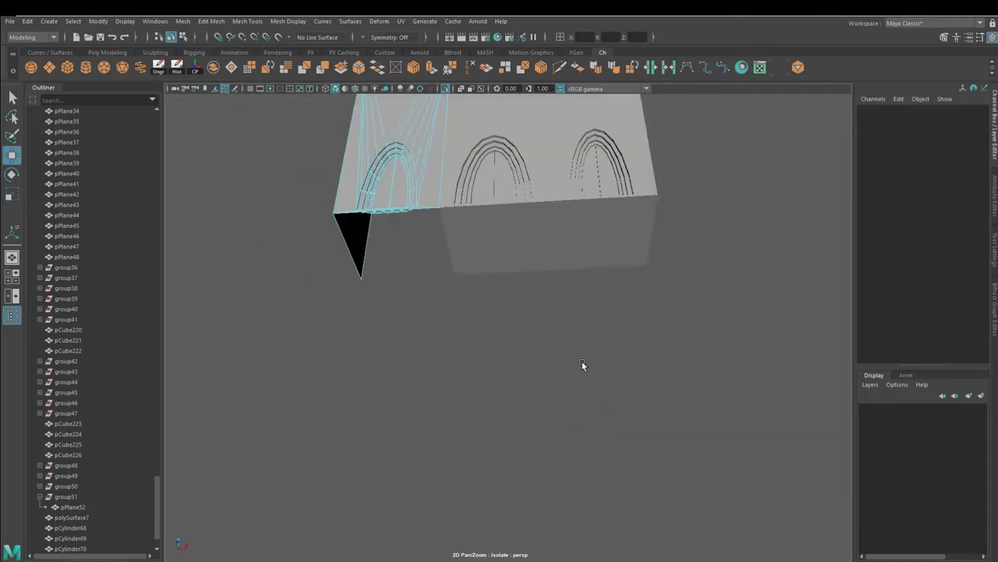
{"action": "mouse_move", "coordinate": [420, 254]}
{"action": "left_mouse_down", "text": "alt"}
{"action": "mouse_move", "coordinate": [507, 268]}
{"action": "mouse_move", "coordinate": [552, 406]}
{"action": "left_mouse_up", "text": "alt"}
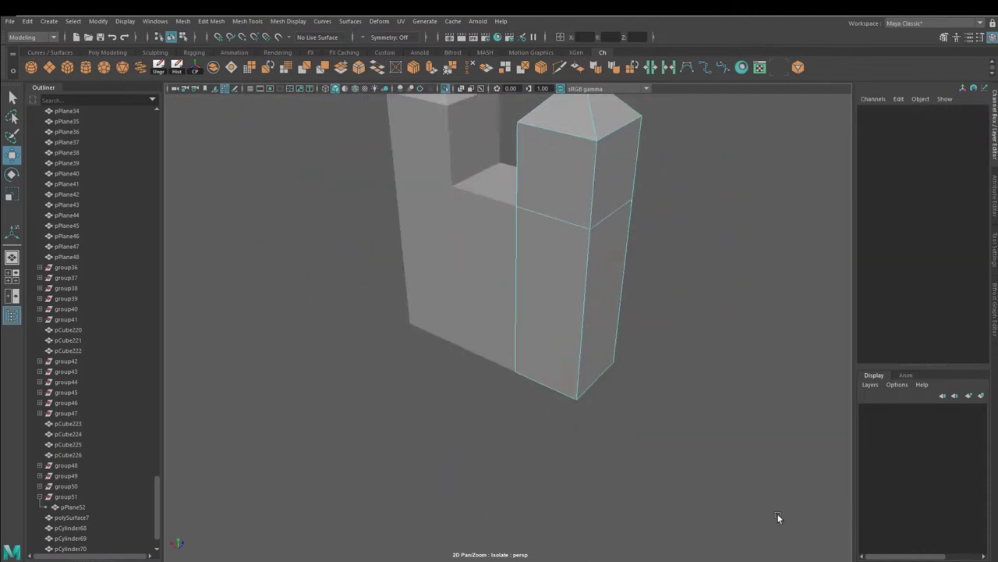
{"action": "left_click", "coordinate": [463, 250]}
{"action": "left_click", "coordinate": [213, 67]}
{"action": "left_click_drag", "start_coordinate": [546, 351], "coordinate": [592, 375], "text": "alt"}
- Group the cathedral half's pieces as group98 and mirror it with Scale X -1
{"action": "key", "text": "ctrl+1"}
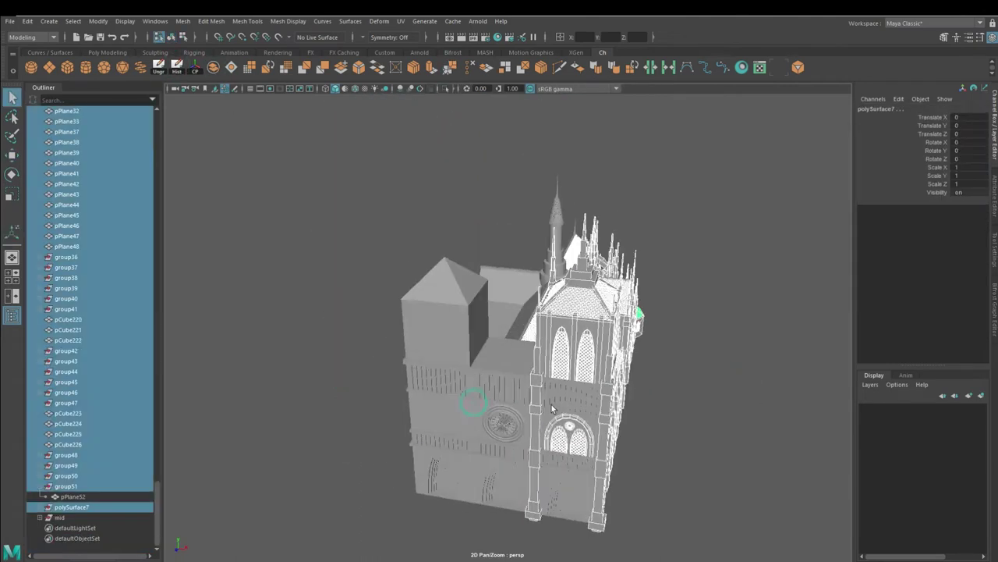
{"action": "left_click_drag", "start_coordinate": [553, 406], "coordinate": [573, 404], "text": "alt"}
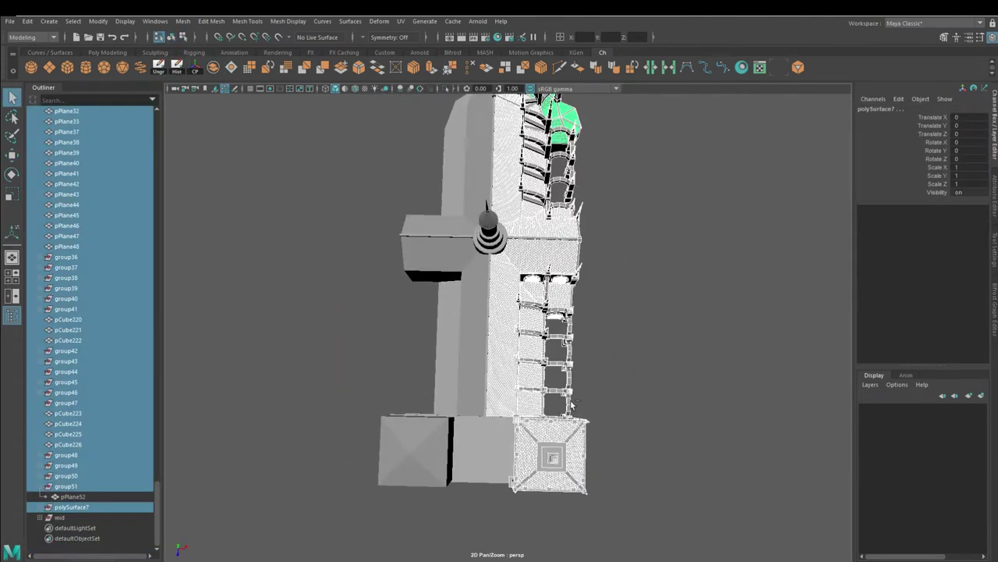
{"action": "key", "text": "ctrl+g"}
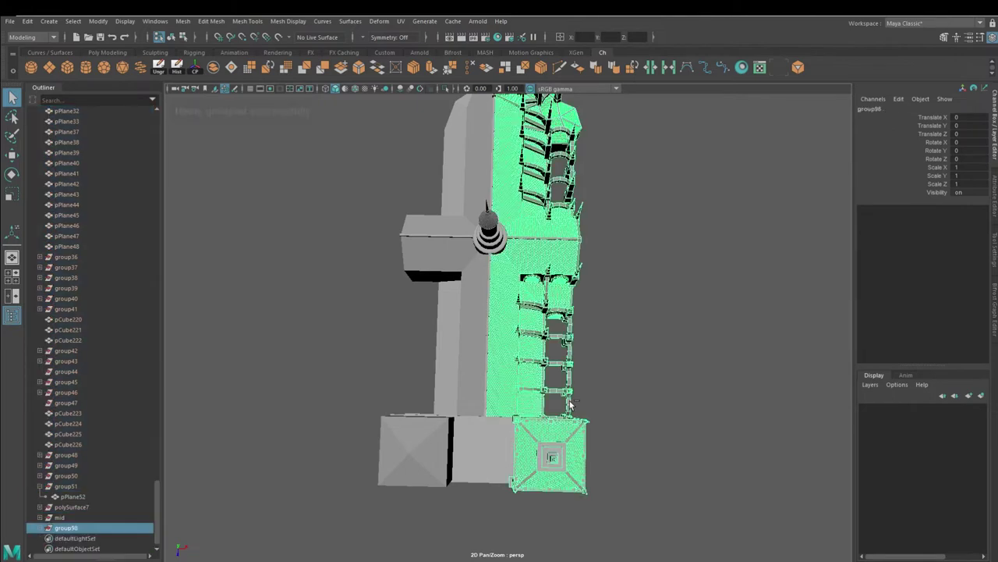
{"action": "mouse_move", "coordinate": [569, 400]}
{"action": "left_mouse_down", "text": "alt"}
{"action": "mouse_move", "coordinate": [634, 411]}
{"action": "mouse_move", "coordinate": [616, 363]}
{"action": "left_mouse_up", "text": "alt"}
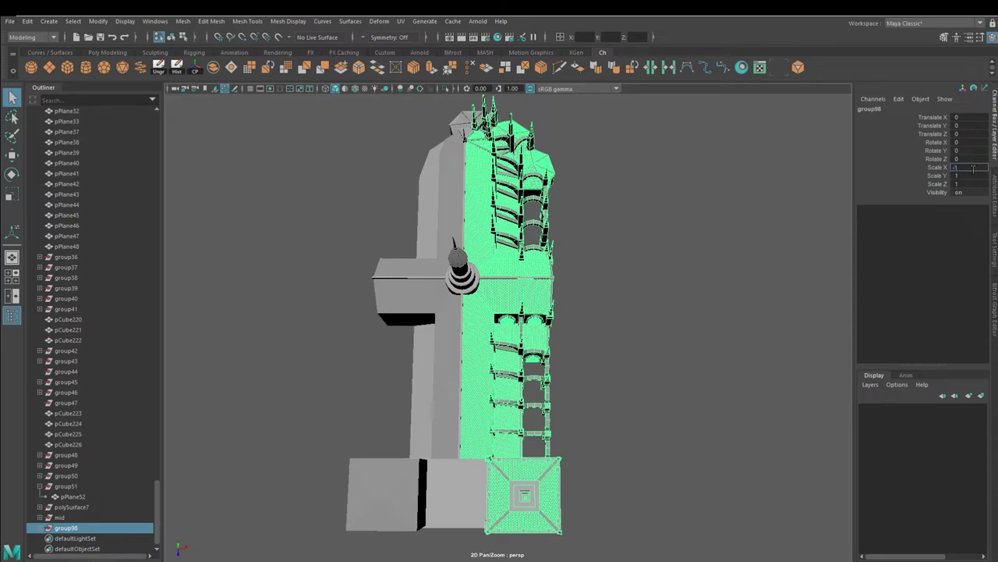
{"action": "key", "text": "Return"}
- Deselect the mirrored group and turn on wireframe over the shaded model
{"action": "mouse_move", "coordinate": [568, 423]}
{"action": "left_mouse_down", "text": "alt"}
{"action": "mouse_move", "coordinate": [654, 369]}
{"action": "mouse_move", "coordinate": [733, 498]}
{"action": "left_mouse_up", "text": "alt"}
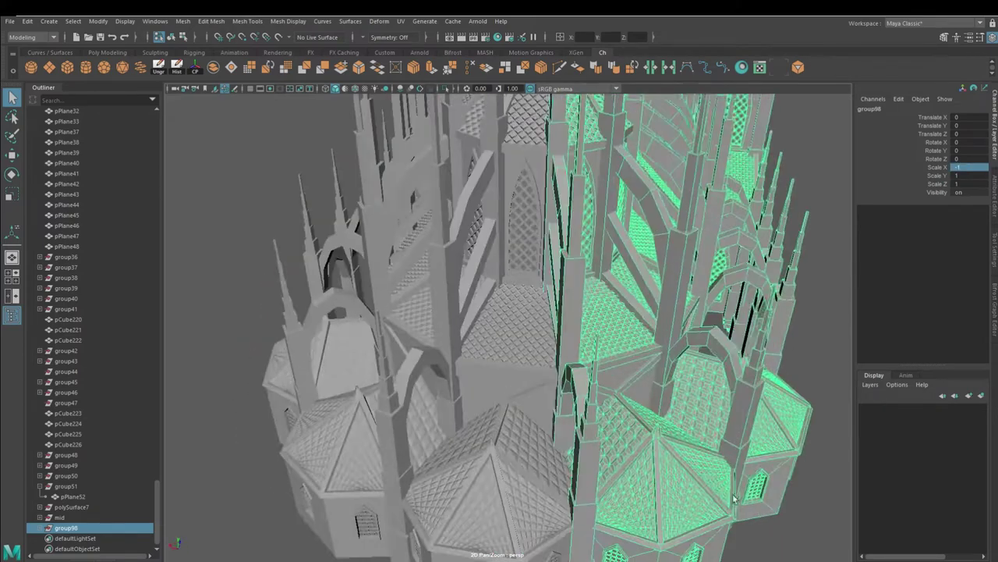
{"action": "scroll", "coordinate": [734, 498], "scroll_direction": "down", "scroll_amount": 5}
{"action": "left_click", "coordinate": [731, 472]}
{"action": "scroll", "coordinate": [417, 162], "scroll_direction": "up", "scroll_amount": 5}
{"action": "left_click", "coordinate": [358, 88]}
{"action": "mouse_move", "coordinate": [379, 176]}
{"action": "left_mouse_down", "text": "alt"}
{"action": "mouse_move", "coordinate": [457, 393]}
{"action": "mouse_move", "coordinate": [390, 357]}
{"action": "mouse_move", "coordinate": [548, 396]}
{"action": "left_mouse_up", "text": "alt"}
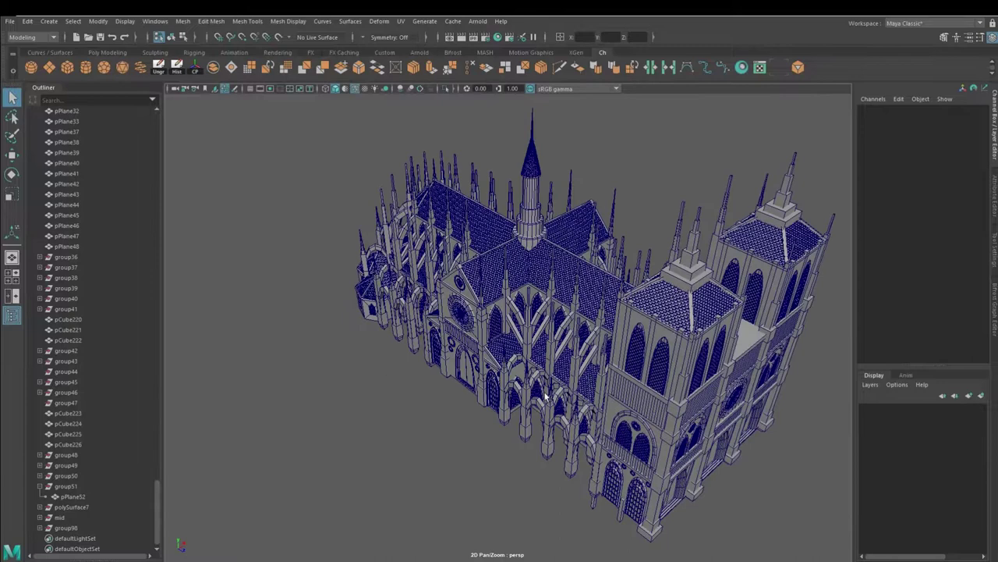
- Move pCube341 under the cathedral and stretch it into a 6.913 by 19.391 base slab
{"action": "mouse_move", "coordinate": [644, 359]}
{"action": "left_mouse_down", "text": "alt"}
{"action": "mouse_move", "coordinate": [532, 281]}
{"action": "mouse_move", "coordinate": [436, 312]}
{"action": "left_mouse_up", "text": "alt"}
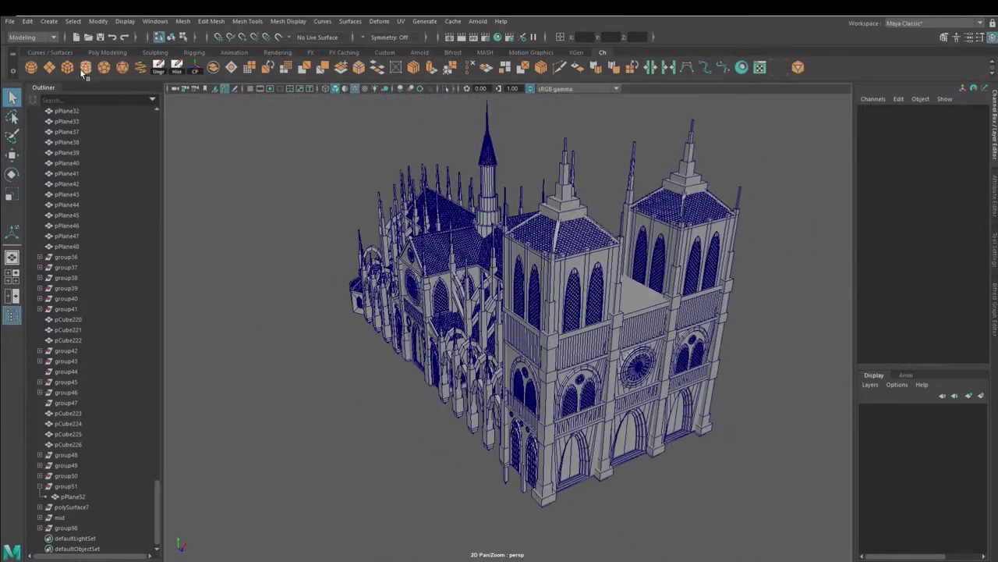
{"action": "mouse_move", "coordinate": [533, 459]}
{"action": "left_mouse_down", "text": "alt"}
{"action": "mouse_move", "coordinate": [513, 457]}
{"action": "mouse_move", "coordinate": [515, 359]}
{"action": "left_mouse_up", "text": "alt"}
{"action": "key", "text": "w"}
{"action": "mouse_move", "coordinate": [592, 447]}
{"action": "left_mouse_down", "text": "alt"}
{"action": "mouse_move", "coordinate": [577, 480]}
{"action": "mouse_move", "coordinate": [725, 524]}
{"action": "mouse_move", "coordinate": [517, 464]}
{"action": "mouse_move", "coordinate": [655, 415]}
{"action": "left_mouse_up", "text": "alt"}
- Stretch the cube along the cathedral's length, flatten it to Scale Y 0.025, and lower it beneath the cathedral
{"action": "key", "text": "r"}
{"action": "mouse_move", "coordinate": [671, 421]}
{"action": "left_mouse_down"}
{"action": "mouse_move", "coordinate": [693, 430]}
{"action": "mouse_move", "coordinate": [546, 348]}
{"action": "mouse_move", "coordinate": [499, 436]}
{"action": "left_mouse_up"}
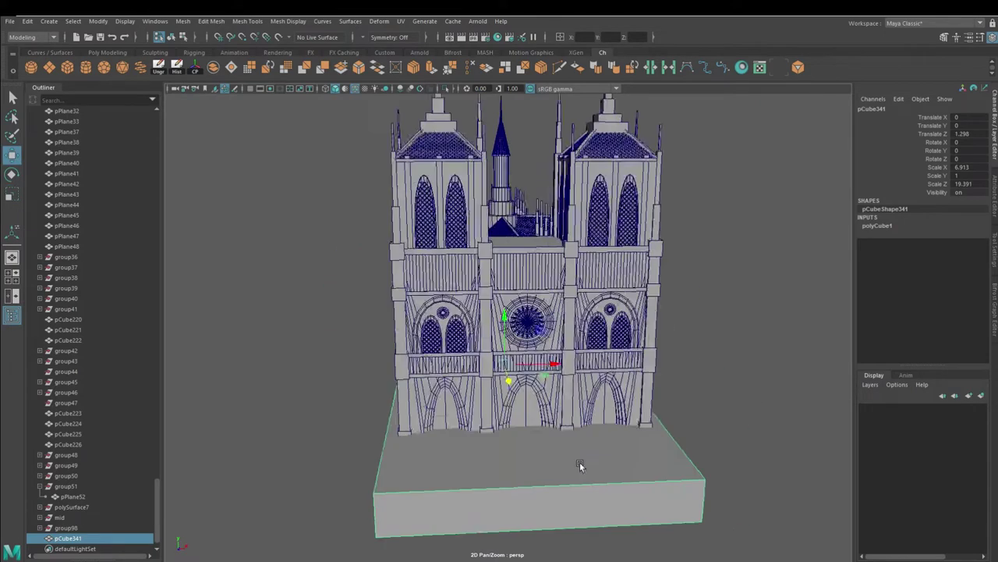
{"action": "mouse_move", "coordinate": [503, 324]}
{"action": "left_mouse_down"}
{"action": "mouse_move", "coordinate": [507, 366]}
{"action": "mouse_move", "coordinate": [346, 304]}
{"action": "left_mouse_up"}
{"action": "right_click_drag", "start_coordinate": [346, 304], "coordinate": [365, 338]}
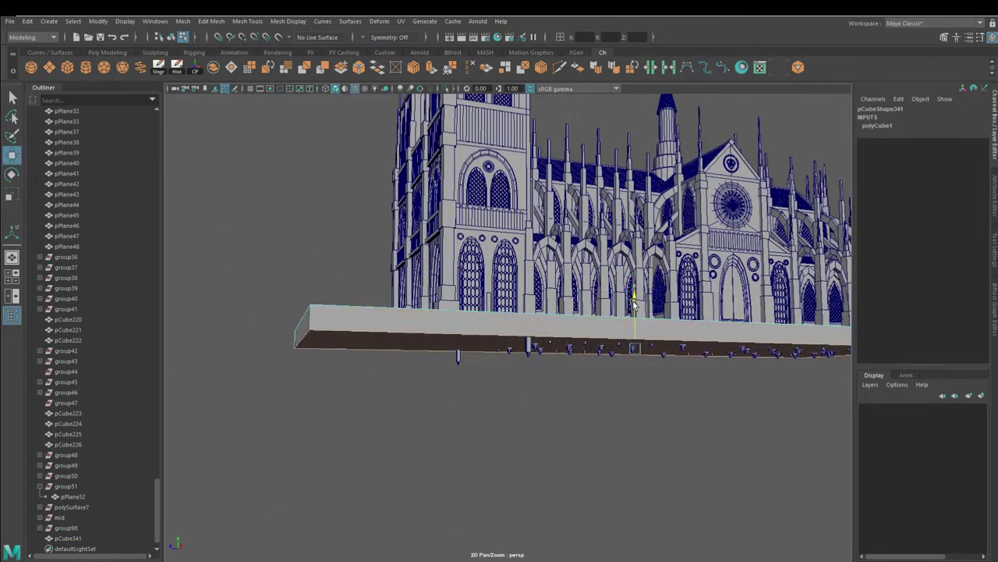
{"action": "left_click_drag", "start_coordinate": [633, 316], "coordinate": [368, 302]}
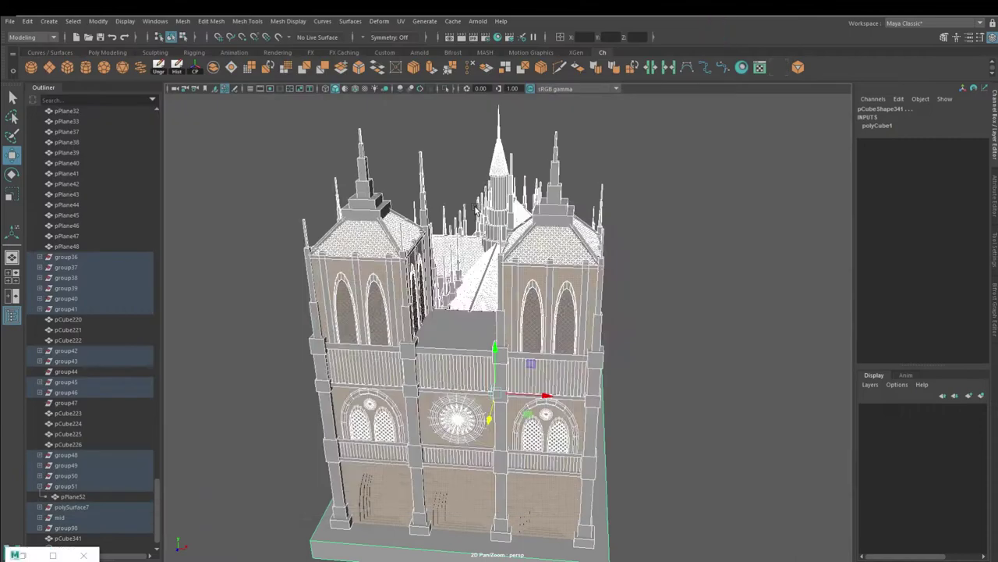
- Isolate the selected cathedral parts and assign them a new standard surface material from the Rendering shelf
{"action": "mouse_move", "coordinate": [730, 384]}
{"action": "left_mouse_down", "text": "alt"}
{"action": "mouse_move", "coordinate": [514, 377]}
{"action": "mouse_move", "coordinate": [446, 91]}
{"action": "left_mouse_up", "text": "alt"}
{"action": "left_click", "coordinate": [445, 88]}
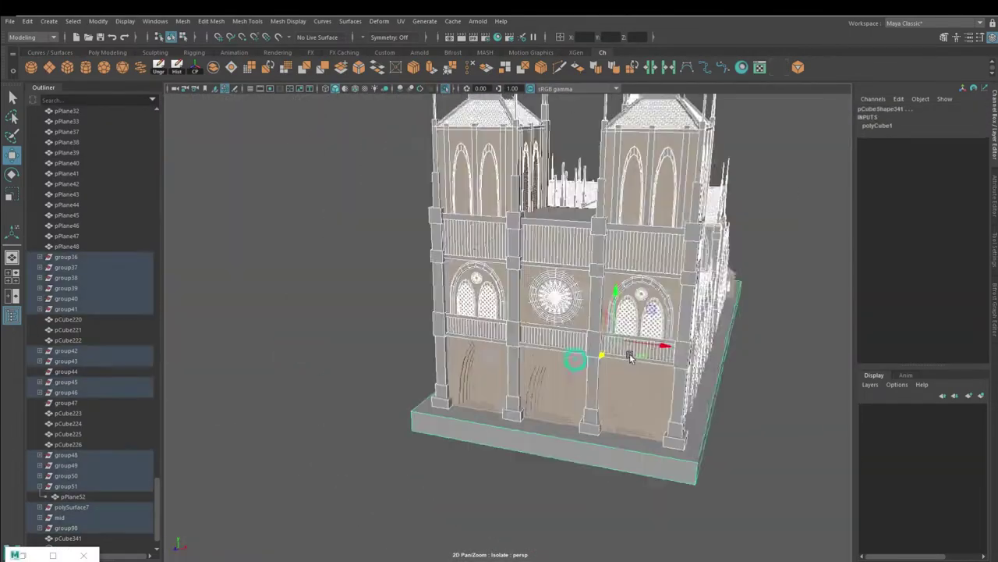
{"action": "left_click", "coordinate": [278, 53]}
{"action": "left_click", "coordinate": [177, 68]}
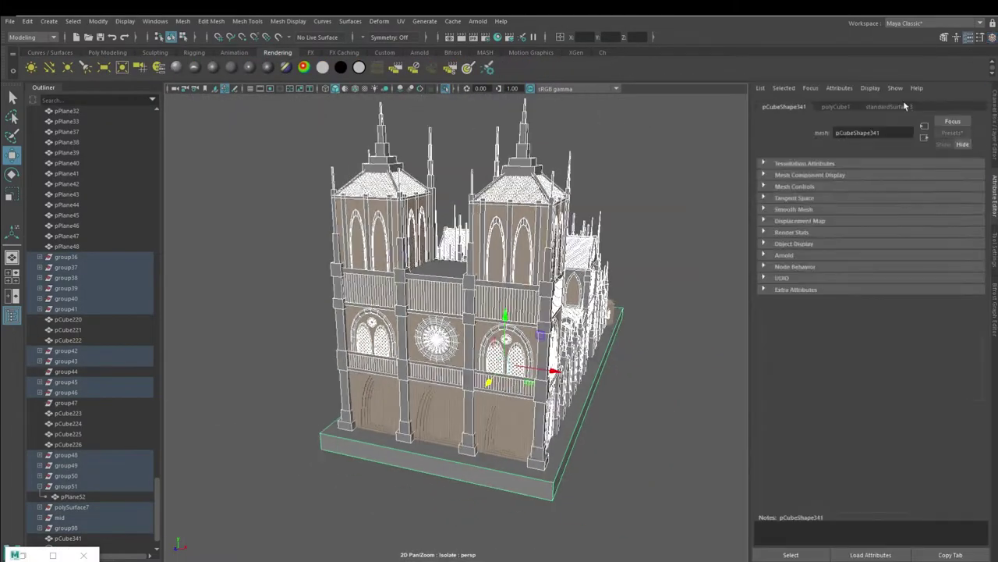
- Clear the selection, then pick the west facade piece and the plane pPlane52
{"action": "left_click", "coordinate": [699, 351]}
{"action": "mouse_move", "coordinate": [699, 352]}
{"action": "left_mouse_down", "text": "alt"}
{"action": "mouse_move", "coordinate": [549, 359]}
{"action": "mouse_move", "coordinate": [577, 349]}
{"action": "left_mouse_up", "text": "alt"}
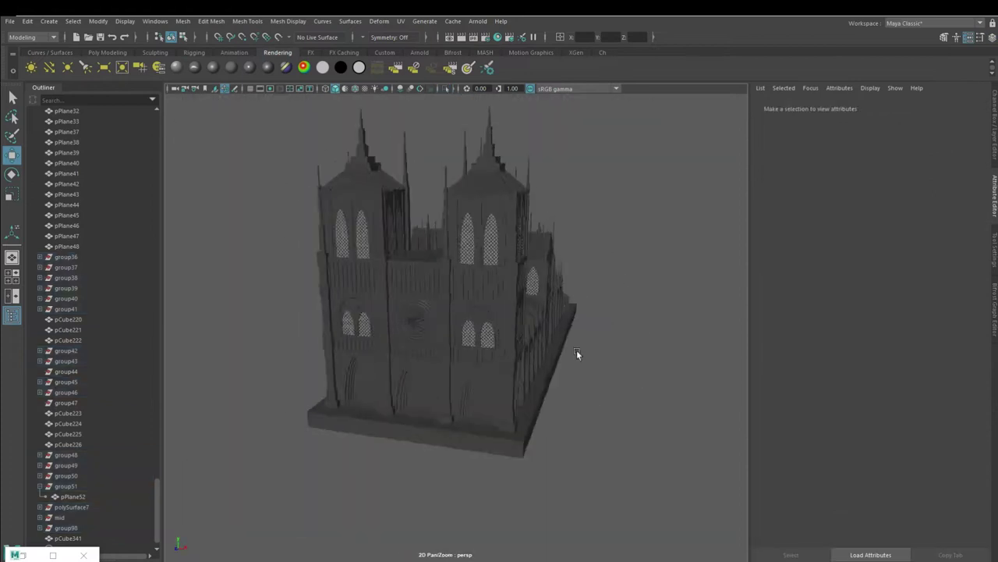
{"action": "scroll", "coordinate": [577, 349], "scroll_direction": "up", "scroll_amount": 5}
{"action": "left_click", "coordinate": [445, 355]}
{"action": "left_click", "coordinate": [59, 517]}
{"action": "left_click_drag", "start_coordinate": [374, 335], "coordinate": [450, 334], "text": "alt"}
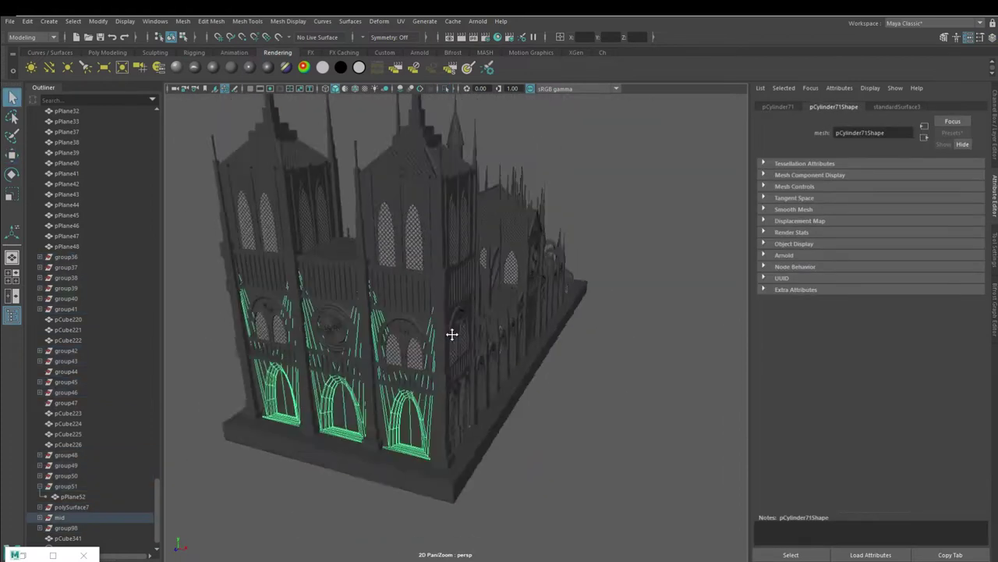
{"action": "left_click", "coordinate": [73, 496]}
- Select the apse roof wedges around the spire and set their material colour to dark red
{"action": "key", "text": "space"}
{"action": "key", "text": "space"}
{"action": "scroll", "coordinate": [417, 240], "scroll_direction": "up", "scroll_amount": 3}
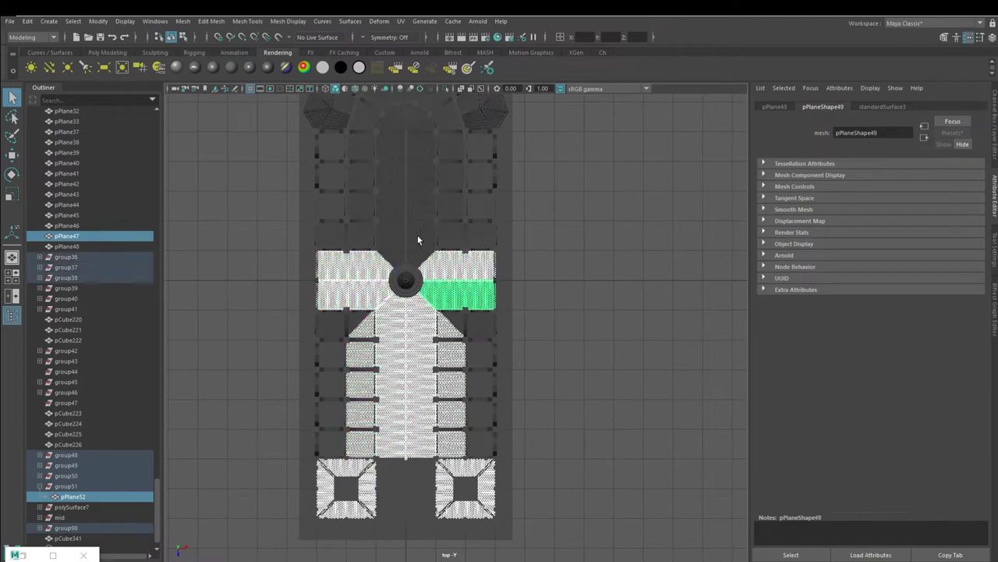
{"action": "scroll", "coordinate": [460, 318], "scroll_direction": "up", "scroll_amount": 2}
{"action": "middle_click_drag", "start_coordinate": [461, 319], "coordinate": [472, 395], "text": "alt"}
{"action": "left_click", "coordinate": [415, 411], "text": "shift"}
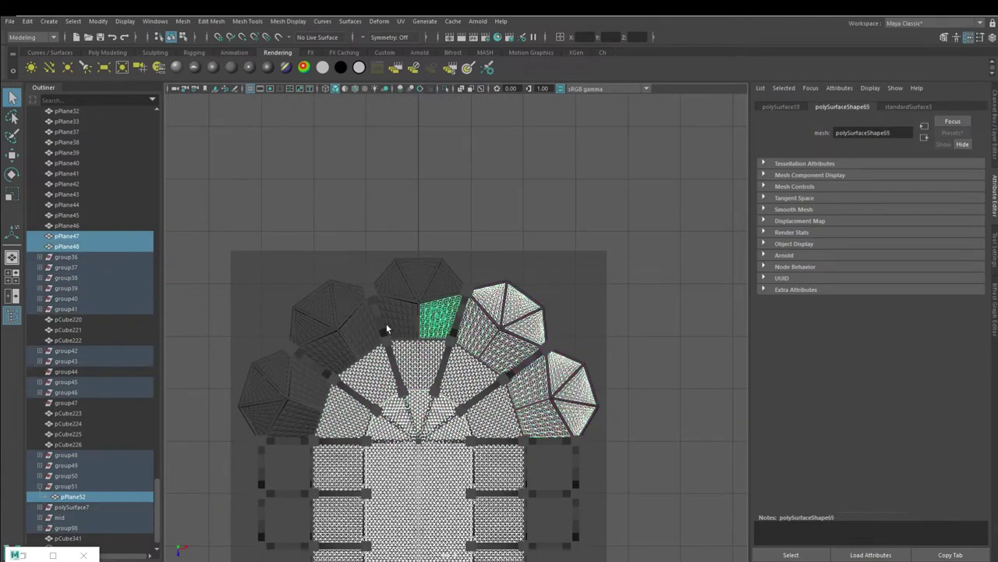
{"action": "left_click_drag", "start_coordinate": [217, 92], "coordinate": [468, 312], "text": "alt"}
{"action": "left_click", "coordinate": [890, 240]}
{"action": "left_click_drag", "start_coordinate": [509, 242], "coordinate": [566, 285], "text": "alt"}
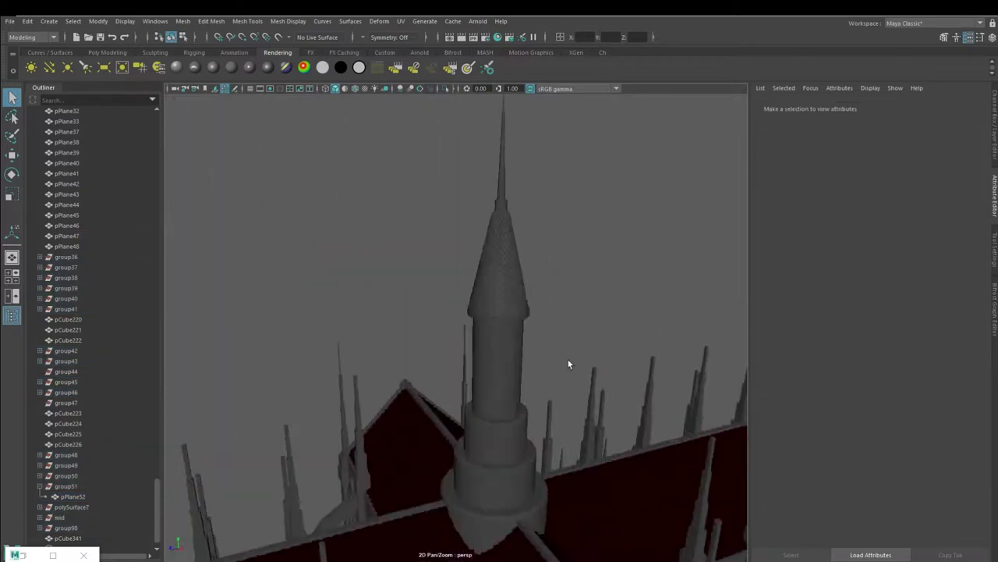